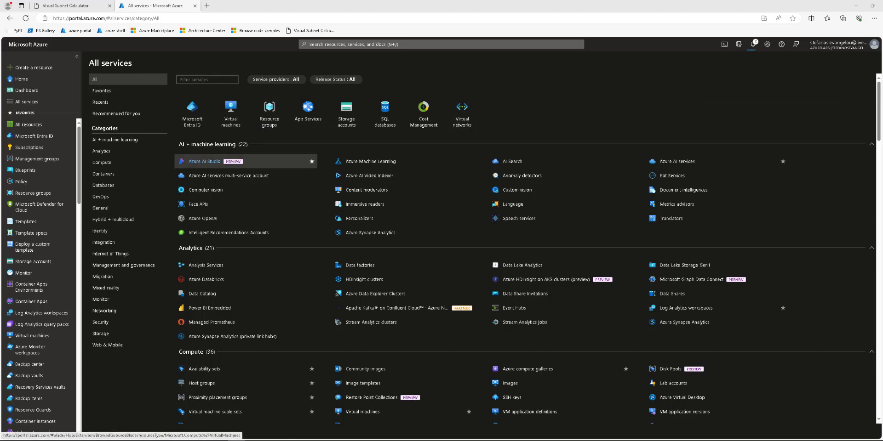
- Find the virtual network service among all services and open the Virtual networks list
{"action": "left_click", "coordinate": [207, 80]}
{"action": "type", "text": "virtua"}
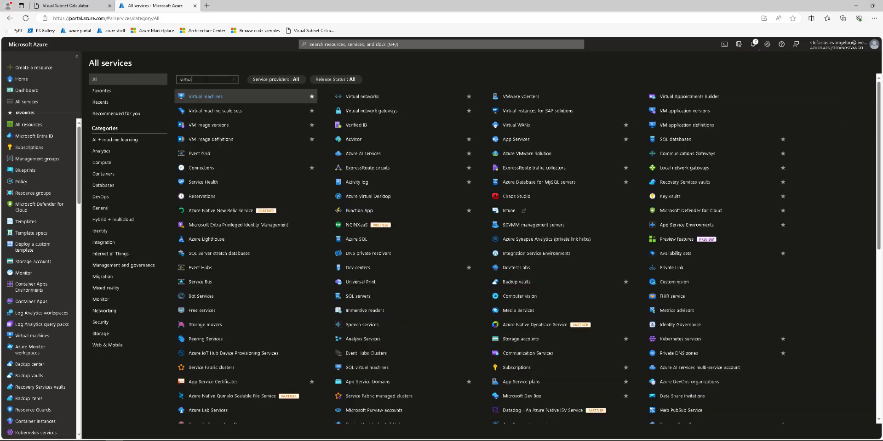
{"action": "type", "text": "l network"}
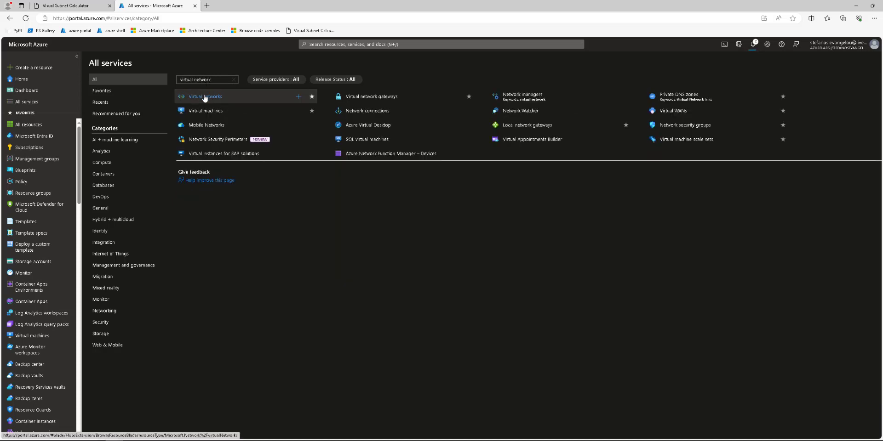
{"action": "mouse_move", "coordinate": [204, 98]}
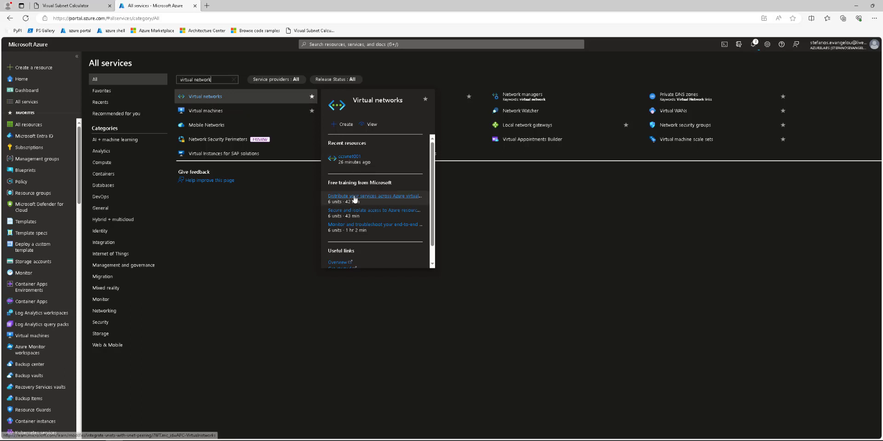
{"action": "left_click", "coordinate": [365, 125]}
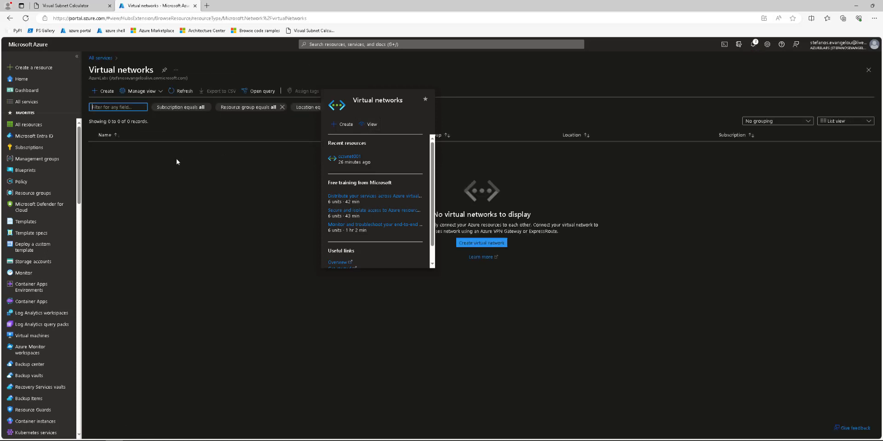
{"action": "left_click", "coordinate": [156, 169]}
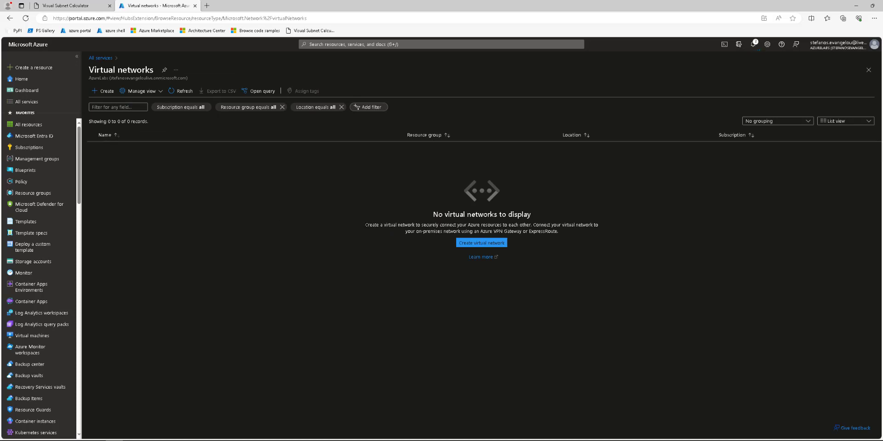
{"action": "left_click_drag", "start_coordinate": [365, 225], "coordinate": [585, 235]}
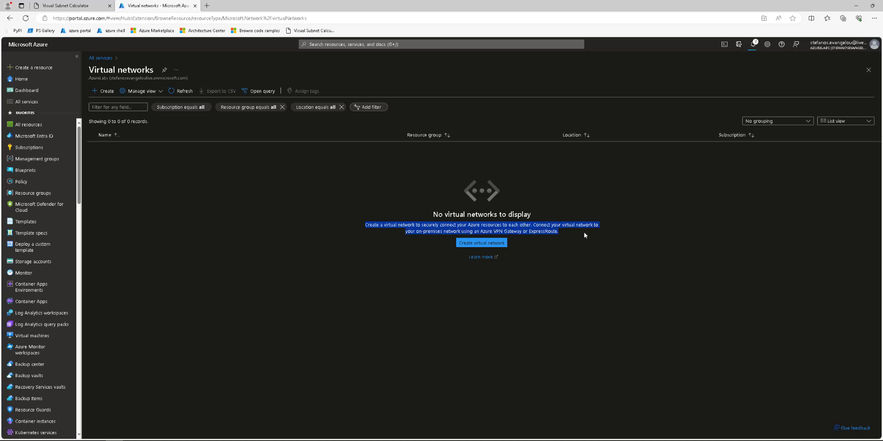
{"action": "left_click", "coordinate": [273, 204]}
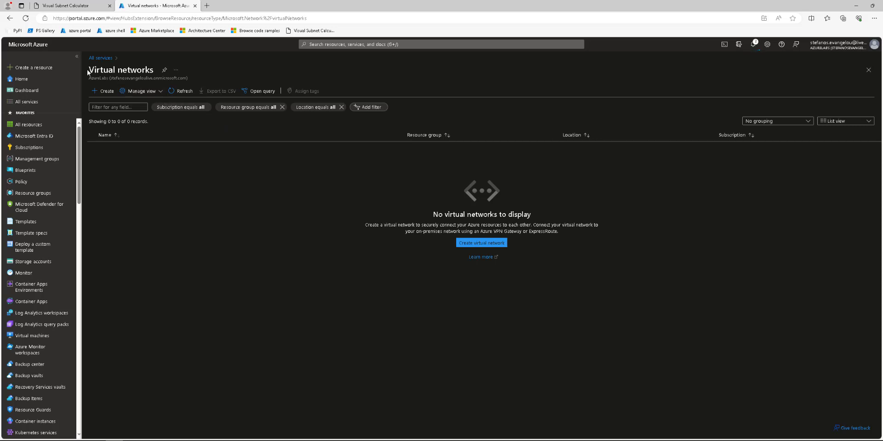
{"action": "left_click_drag", "start_coordinate": [89, 69], "coordinate": [155, 71]}
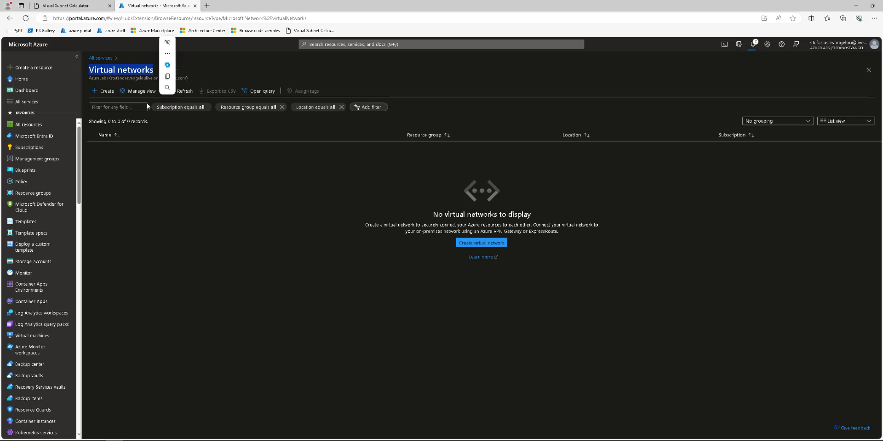
{"action": "left_click", "coordinate": [152, 277]}
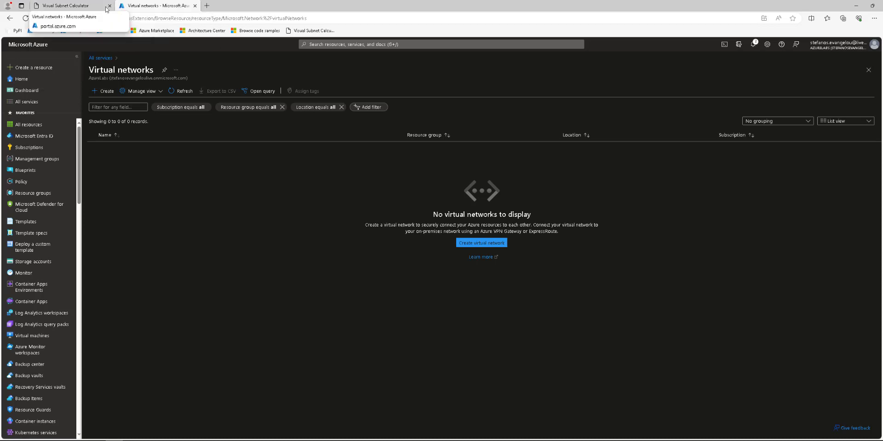
- Switch to the Visual Subnet Calculator and divide the 10.0.0.0/16 network into four /18 subnets
{"action": "left_click", "coordinate": [74, 7]}
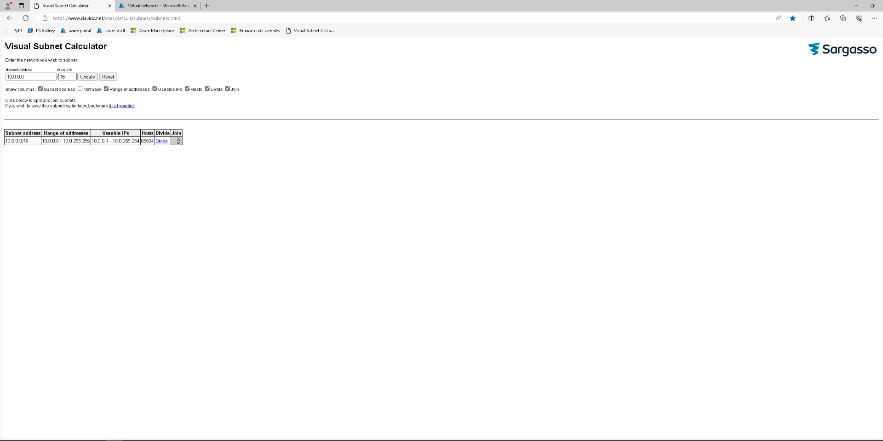
{"action": "left_click_drag", "start_coordinate": [5, 45], "coordinate": [113, 48]}
{"action": "right_click", "coordinate": [113, 47]}
{"action": "left_click", "coordinate": [45, 77]}
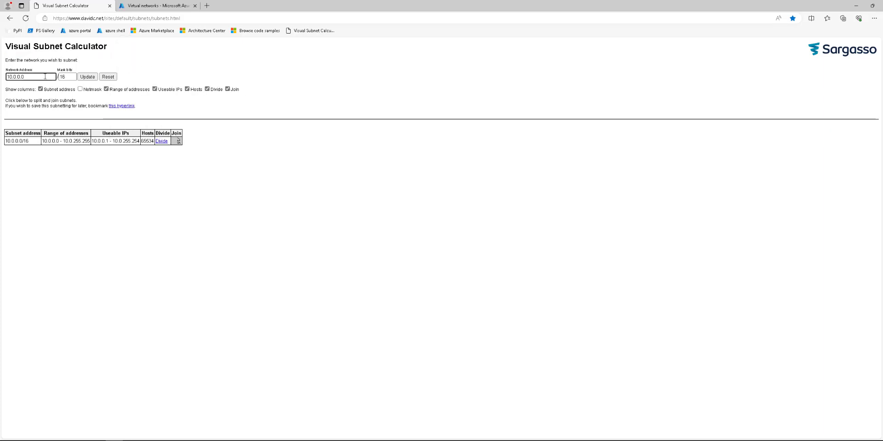
{"action": "left_click", "coordinate": [69, 76]}
{"action": "key", "text": "ctrl+a"}
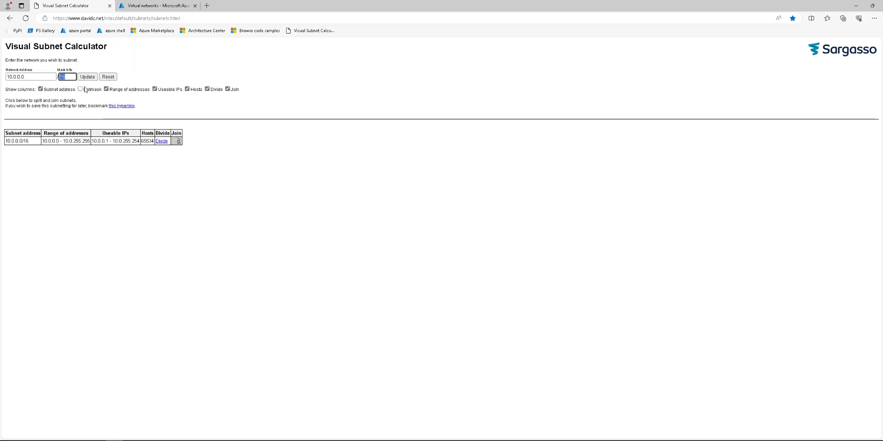
{"action": "left_click", "coordinate": [161, 141]}
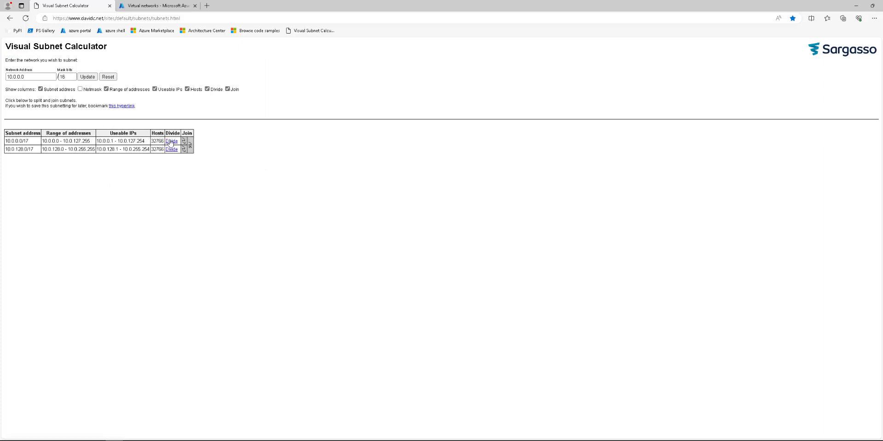
{"action": "left_click", "coordinate": [171, 142]}
{"action": "left_click", "coordinate": [173, 158]}
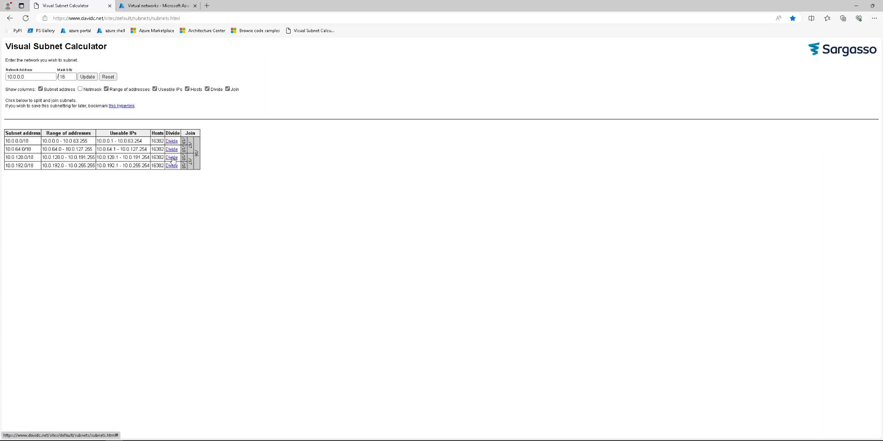
- Subdivide the 10.0.192.0/18 subnet progressively through /19, /20, /21, /22 and /23 down to the 10.0.222.0/24 and 10.0.223.0/24 subnets
{"action": "left_click", "coordinate": [171, 166]}
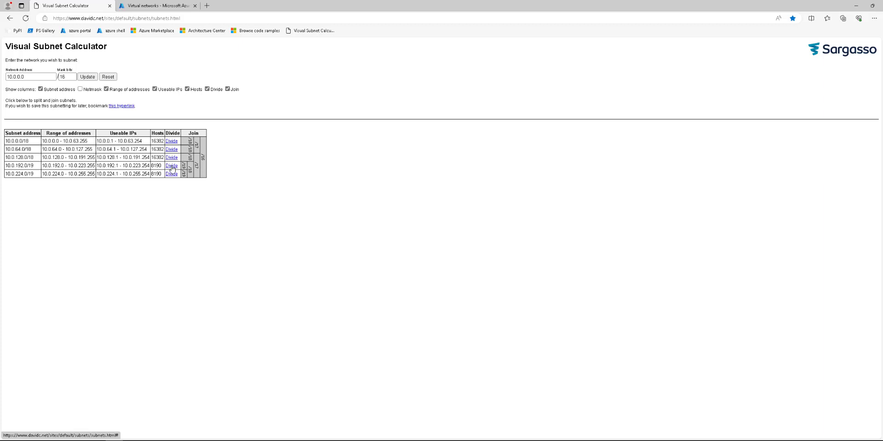
{"action": "left_click", "coordinate": [171, 167]}
{"action": "left_click", "coordinate": [172, 173]}
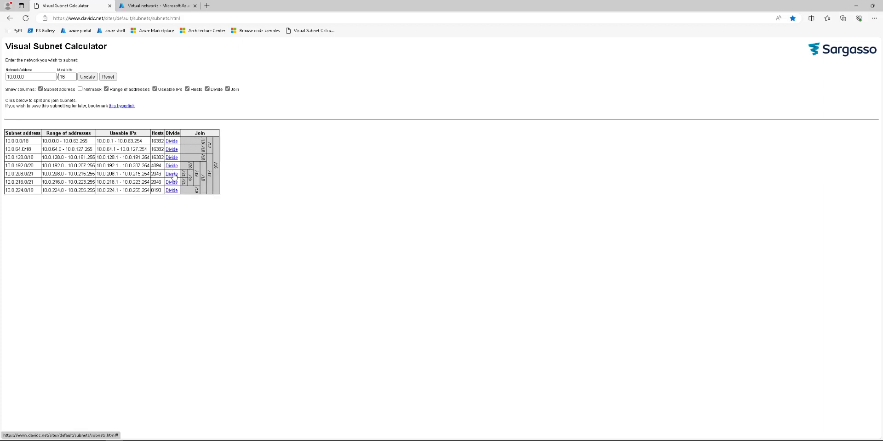
{"action": "left_click", "coordinate": [172, 183]}
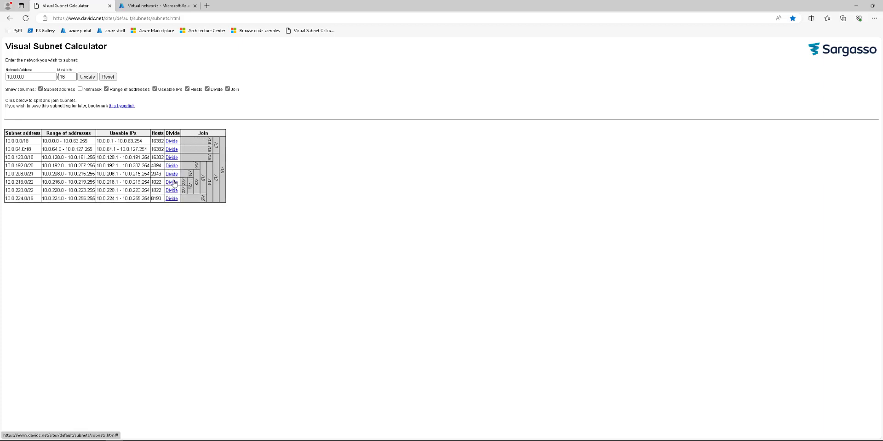
{"action": "left_click", "coordinate": [172, 190]}
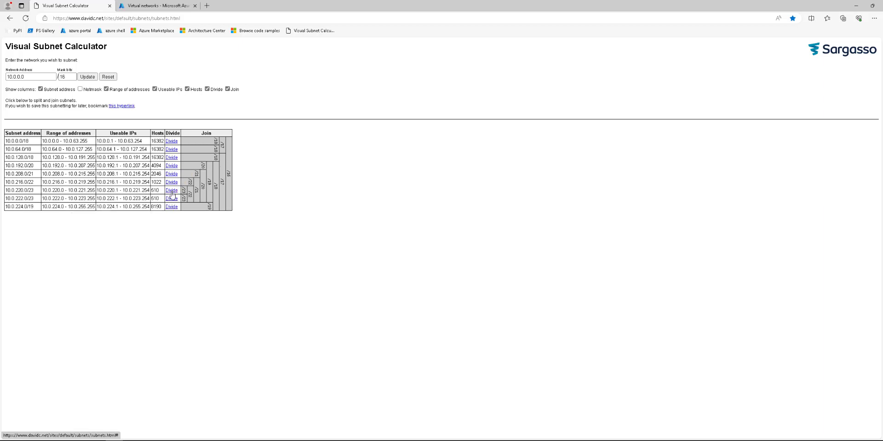
{"action": "left_click", "coordinate": [172, 199]}
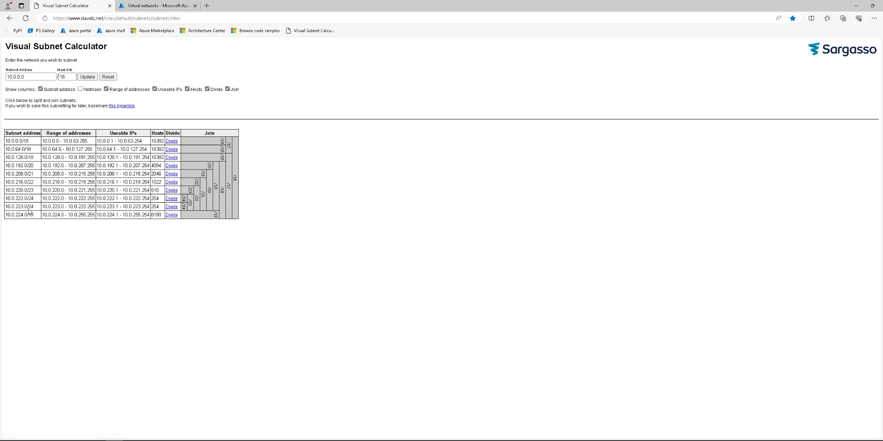
{"action": "left_click_drag", "start_coordinate": [35, 209], "coordinate": [5, 196]}
{"action": "left_click", "coordinate": [131, 245]}
{"action": "left_click_drag", "start_coordinate": [201, 137], "coordinate": [228, 218]}
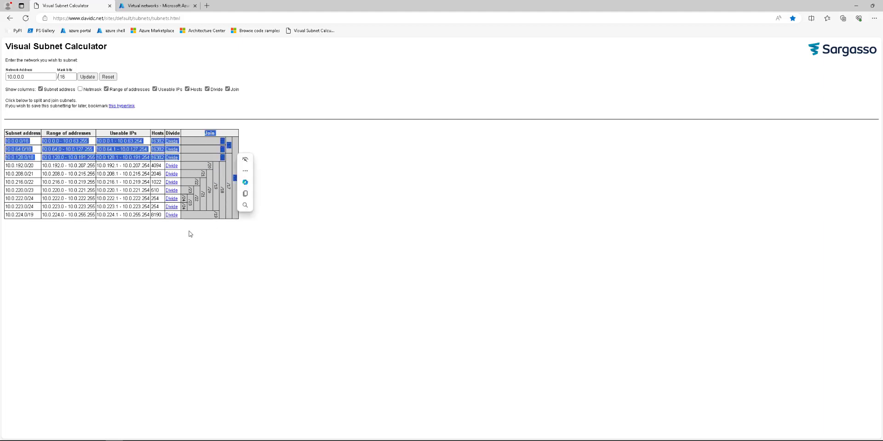
{"action": "left_click", "coordinate": [189, 233]}
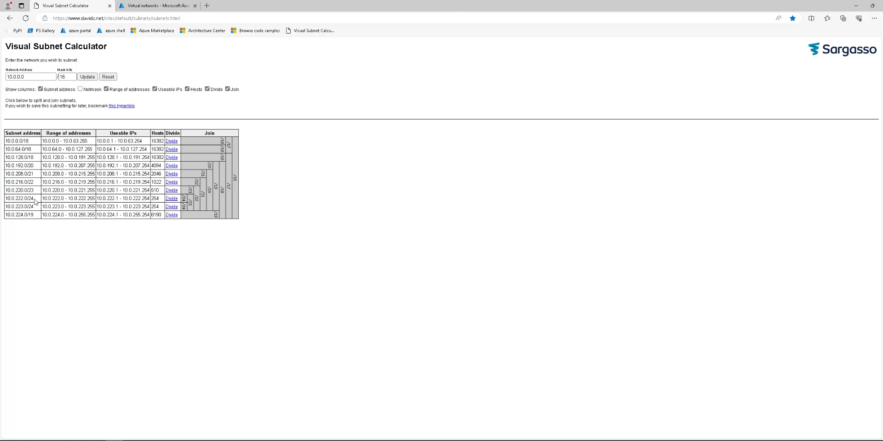
{"action": "left_click_drag", "start_coordinate": [37, 208], "coordinate": [5, 207]}
{"action": "left_click_drag", "start_coordinate": [158, 207], "coordinate": [12, 207]}
- Divide the 10.0.0.0/18 subnet into 10.0.0.0/20, 10.0.16.0/20 and 10.0.32.0/19
{"action": "left_click", "coordinate": [170, 142]}
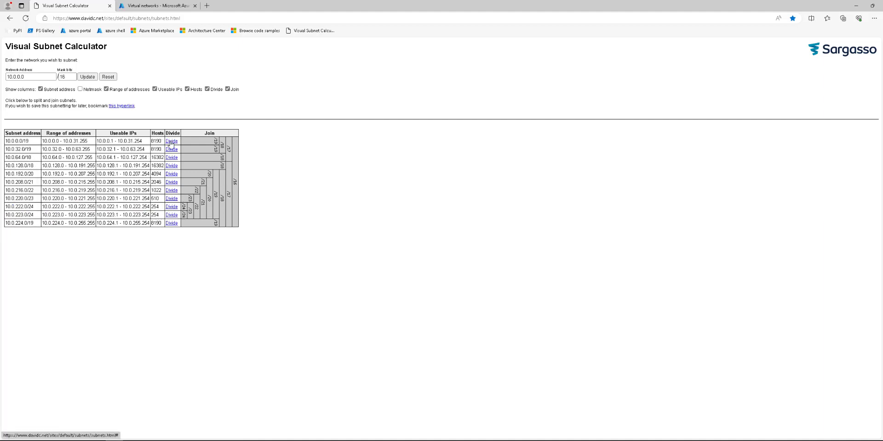
{"action": "left_click", "coordinate": [170, 142]}
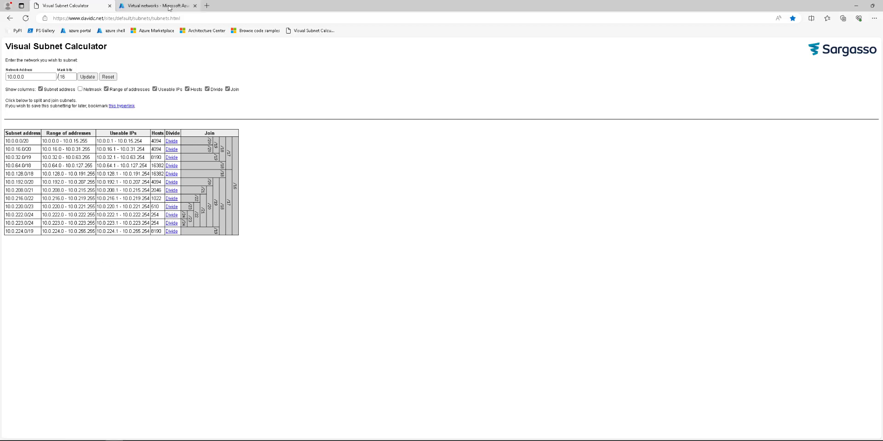
- Back in the Azure portal, search the Marketplace for vnet with Azure services only and start creating a Virtual network
{"action": "left_click", "coordinate": [152, 6]}
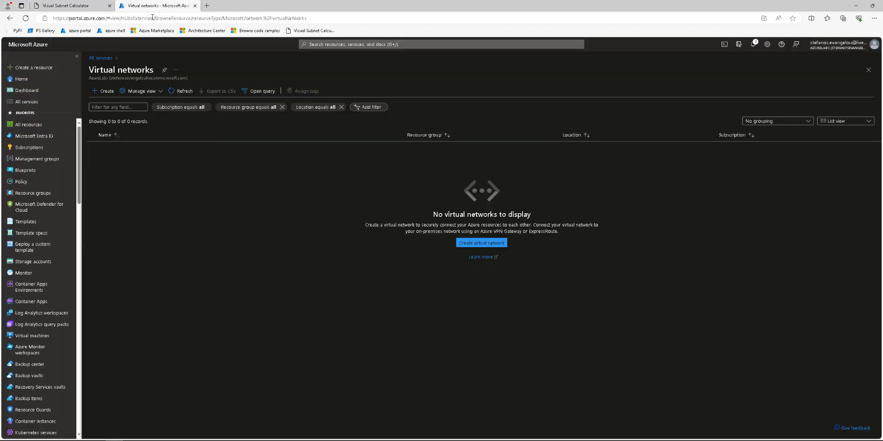
{"action": "left_click", "coordinate": [31, 70]}
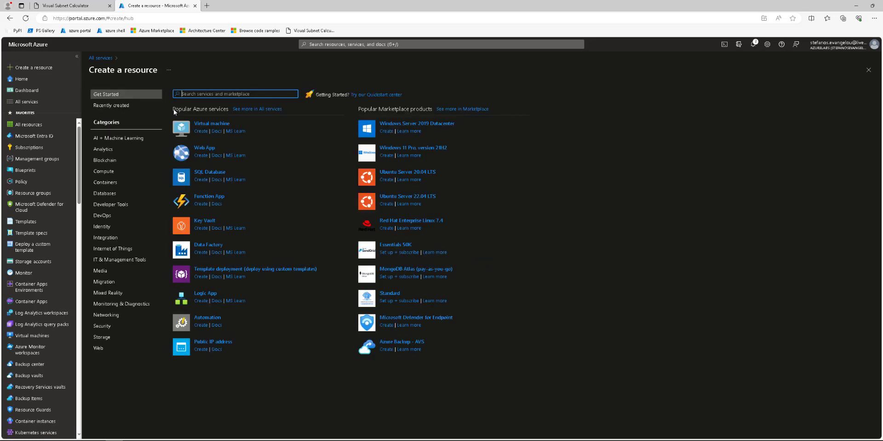
{"action": "type", "text": "vnet"}
{"action": "left_click", "coordinate": [203, 107]}
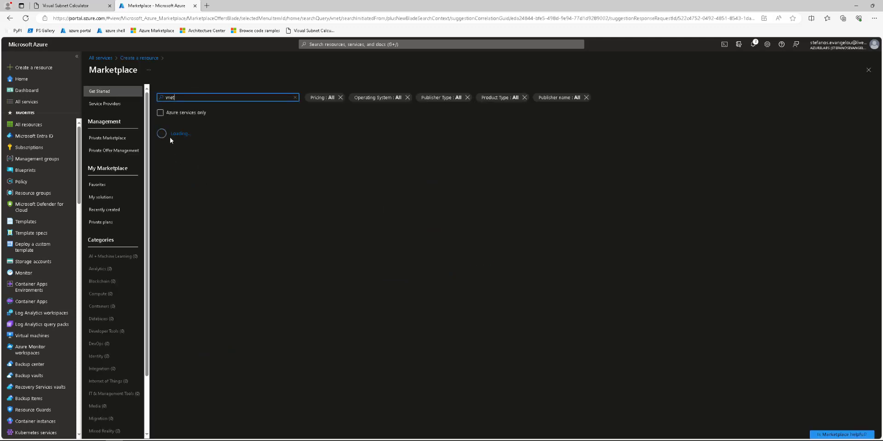
{"action": "left_click", "coordinate": [161, 113]}
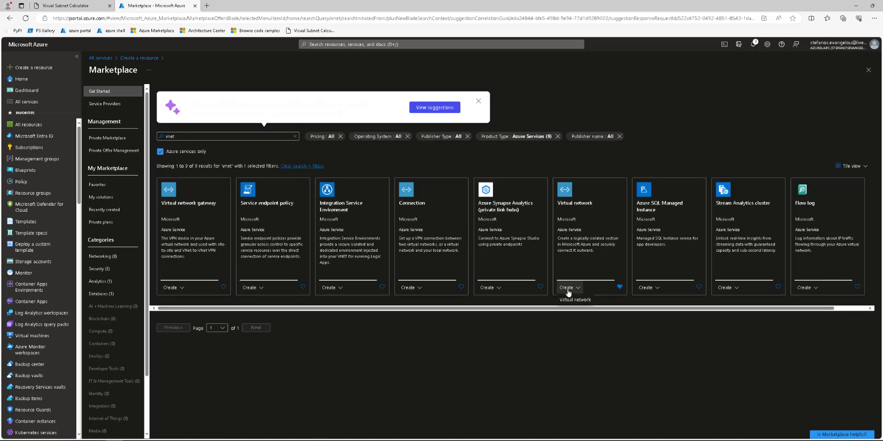
{"action": "left_click", "coordinate": [567, 289]}
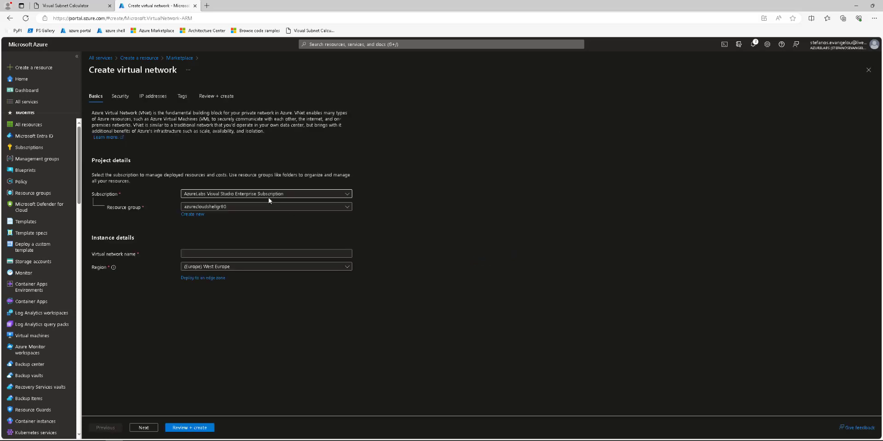
- Create a new resource group named vnet for the virtual network
{"action": "left_click", "coordinate": [228, 206]}
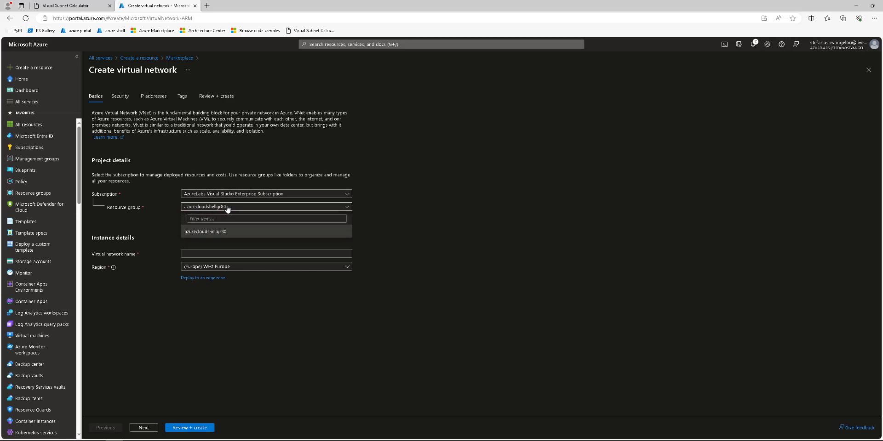
{"action": "left_click", "coordinate": [194, 230]}
{"action": "left_click", "coordinate": [187, 215]}
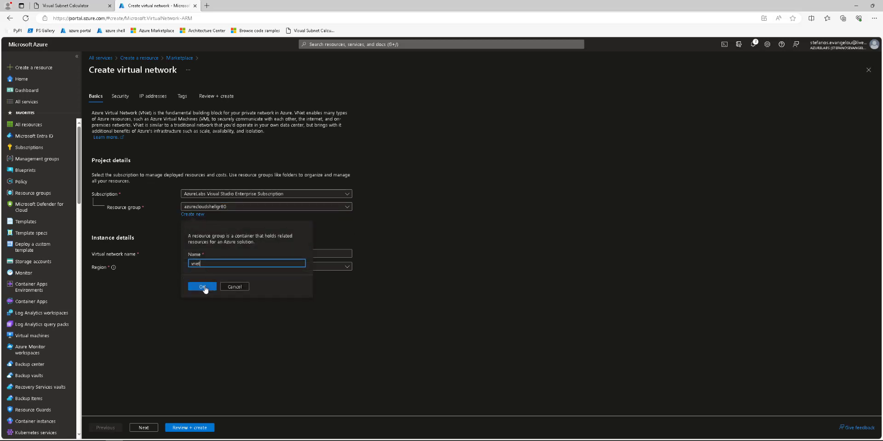
{"action": "left_click", "coordinate": [202, 287]}
- Name the virtual network ccsvnet01 and continue to its security settings
{"action": "left_click", "coordinate": [196, 254]}
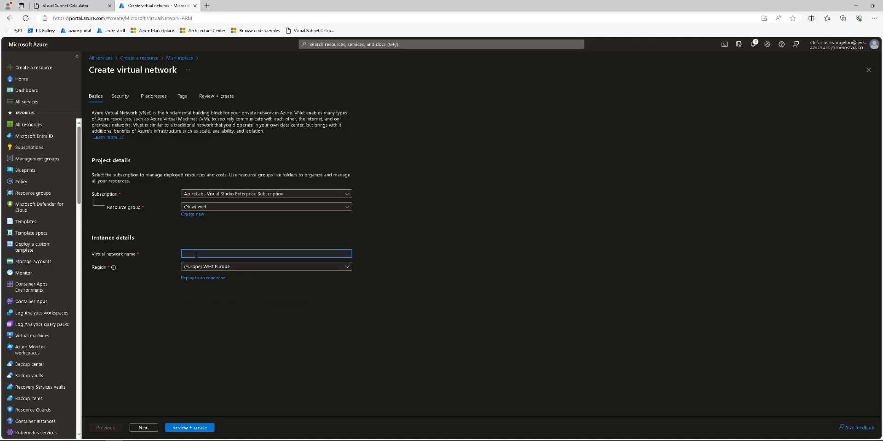
{"action": "type", "text": "ccsvnet01"}
{"action": "left_click", "coordinate": [152, 427]}
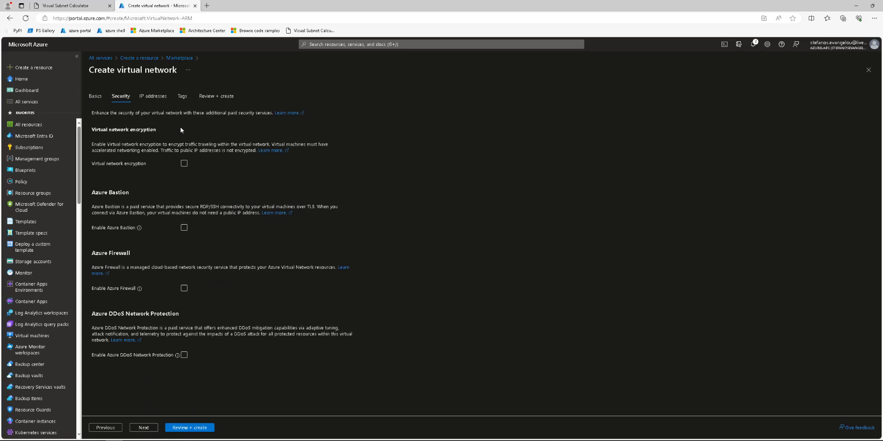
{"action": "left_click", "coordinate": [184, 164]}
{"action": "left_click", "coordinate": [184, 167]}
{"action": "left_click_drag", "start_coordinate": [92, 146], "coordinate": [256, 150]}
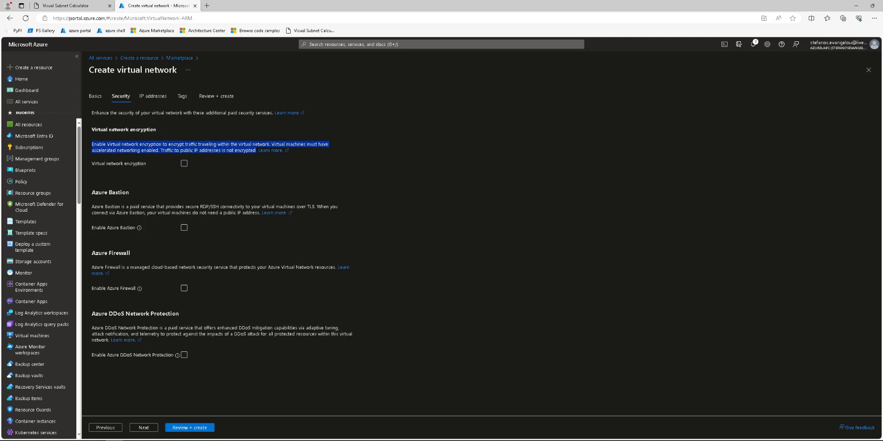
{"action": "left_click", "coordinate": [194, 164]}
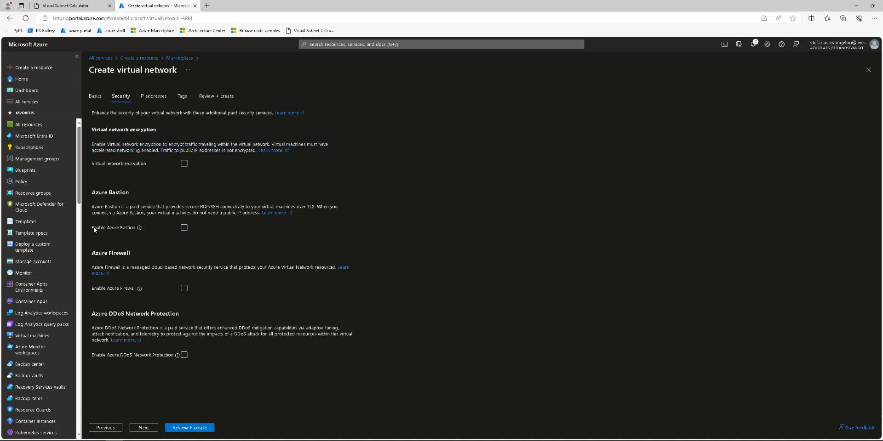
- Enable Azure Bastion for the new virtual network
{"action": "left_click_drag", "start_coordinate": [92, 228], "coordinate": [161, 229]}
{"action": "left_click", "coordinate": [184, 228]}
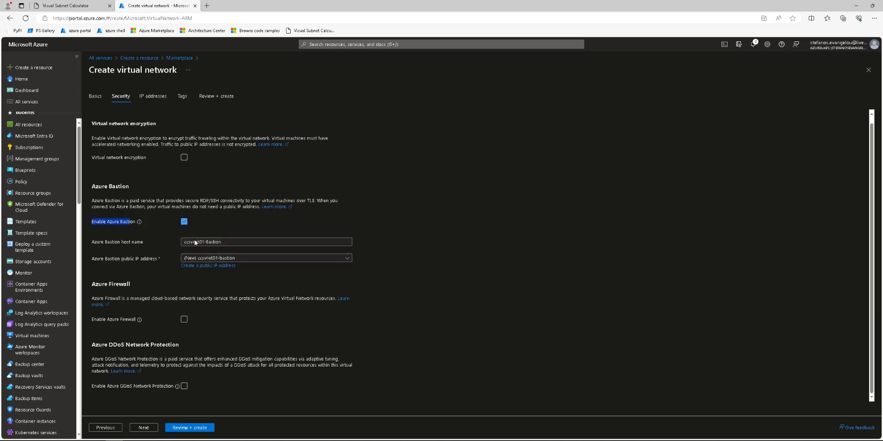
- Check the public IP address options available for the Azure Bastion host
{"action": "left_click", "coordinate": [219, 259]}
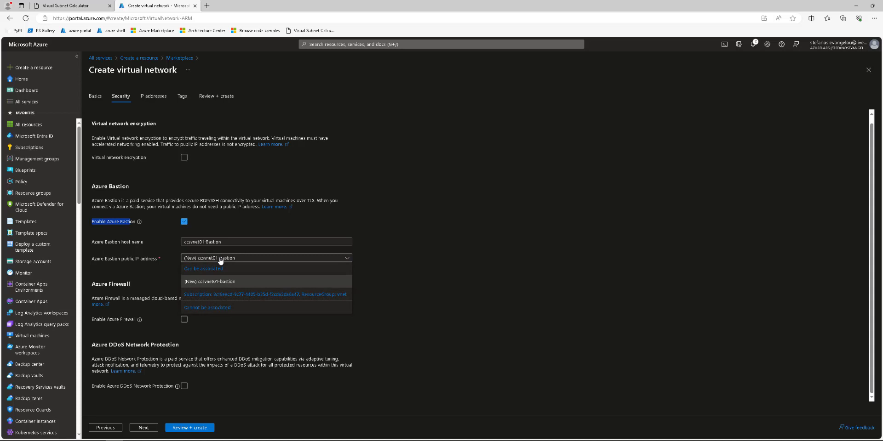
{"action": "left_click", "coordinate": [219, 259]}
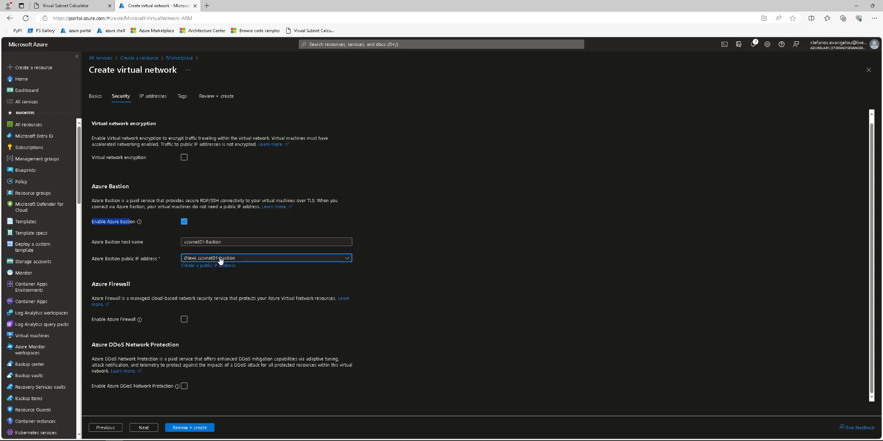
{"action": "left_click", "coordinate": [419, 287]}
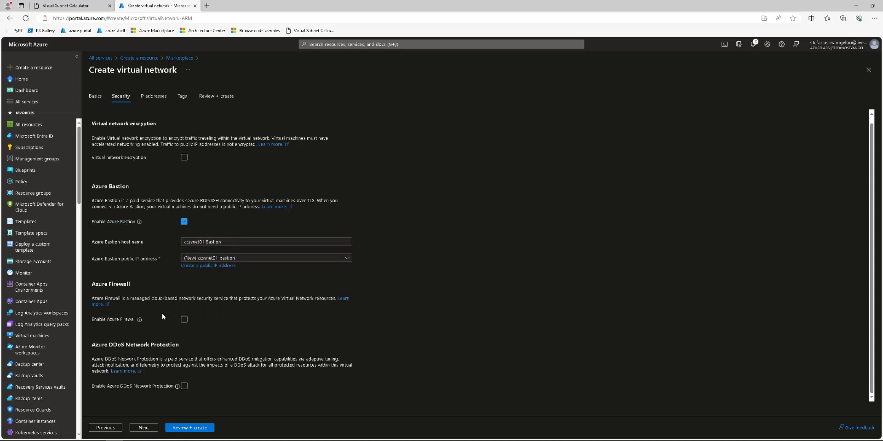
{"action": "left_click", "coordinate": [206, 259]}
{"action": "left_click", "coordinate": [206, 260]}
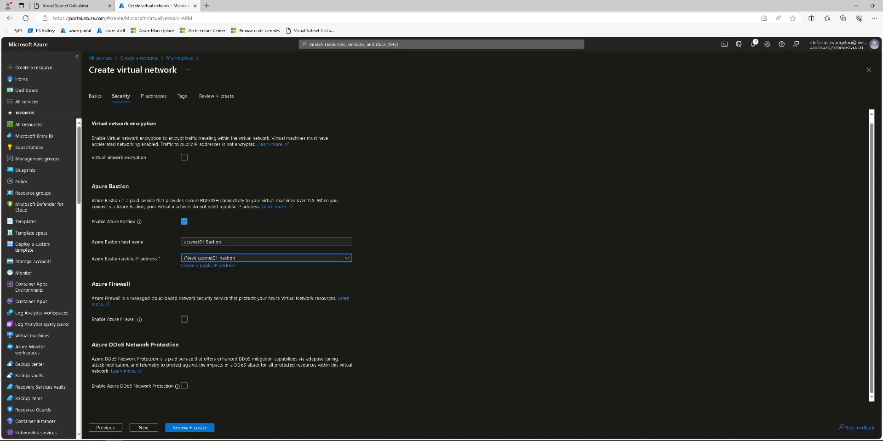
- Enable Azure Firewall for the virtual network and check its name and tier settings
{"action": "left_click_drag", "start_coordinate": [92, 319], "coordinate": [135, 323]}
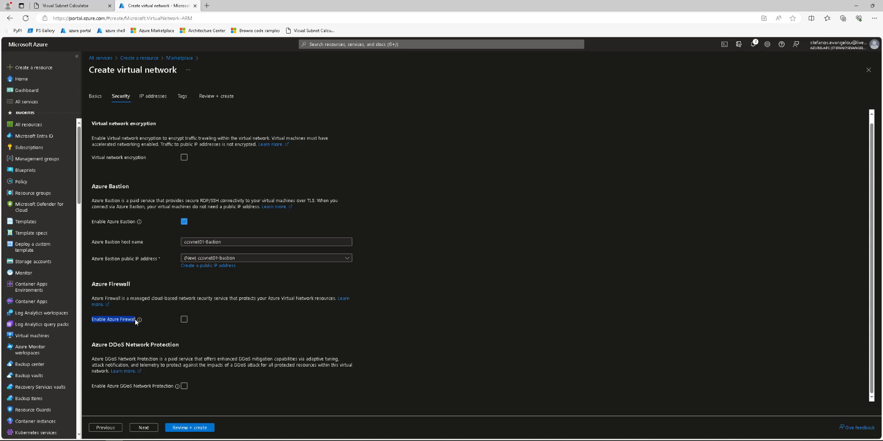
{"action": "left_click", "coordinate": [183, 321]}
{"action": "scroll", "coordinate": [416, 328], "scroll_direction": "down", "scroll_amount": 2}
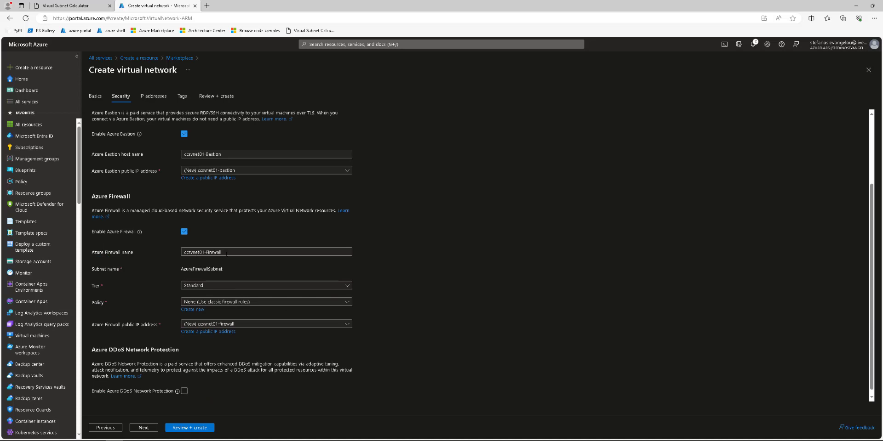
{"action": "left_click_drag", "start_coordinate": [227, 253], "coordinate": [175, 251]}
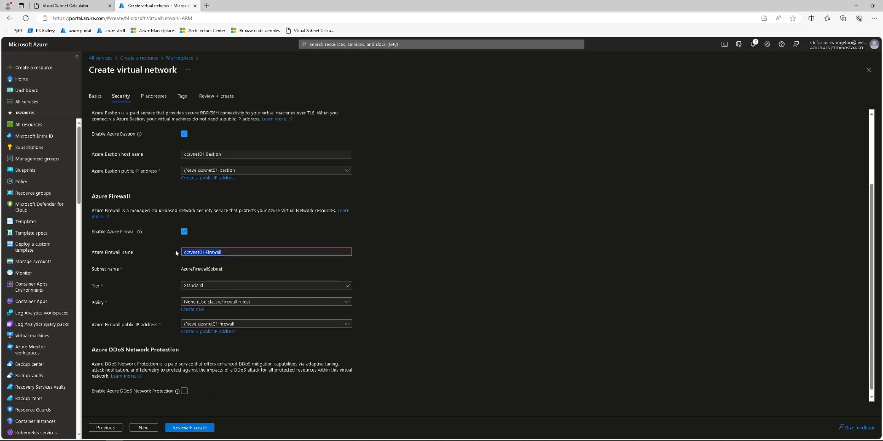
{"action": "left_click", "coordinate": [213, 288]}
{"action": "left_click", "coordinate": [213, 288]}
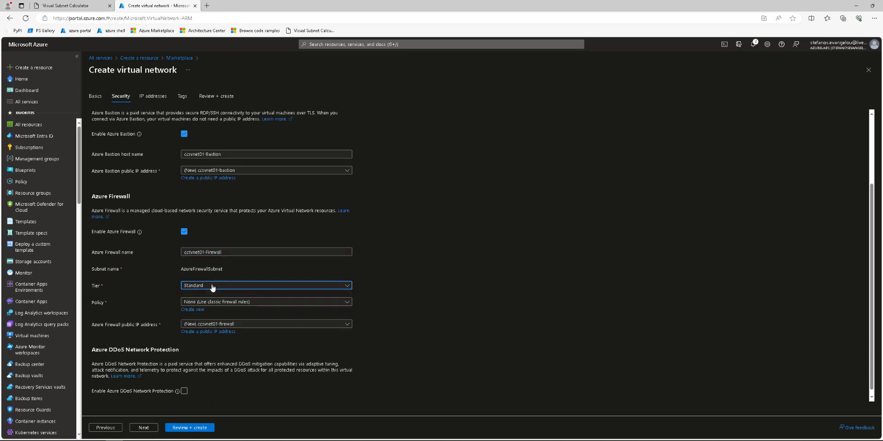
- Create a new firewall policy for the Azure Firewall, keeping the suggested policy name
{"action": "left_click", "coordinate": [227, 302]}
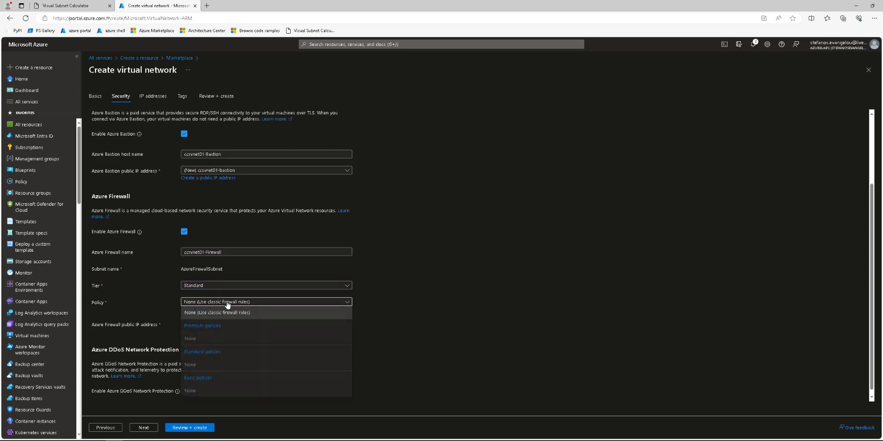
{"action": "left_click", "coordinate": [227, 302]}
{"action": "left_click", "coordinate": [193, 310]}
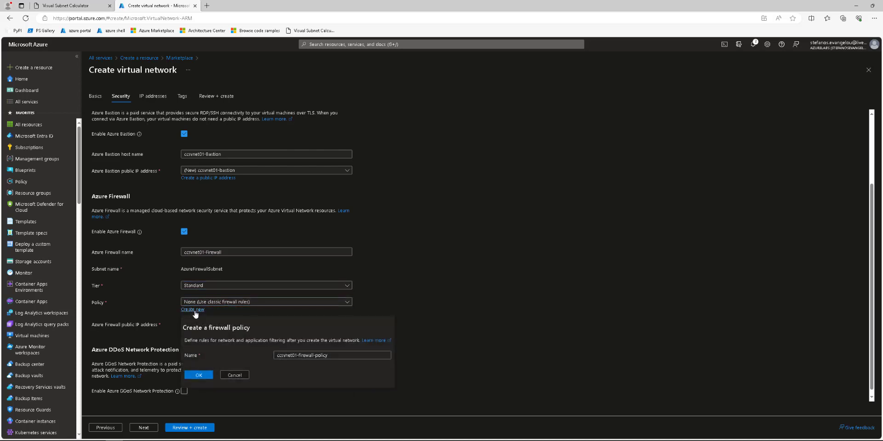
{"action": "left_click", "coordinate": [201, 375]}
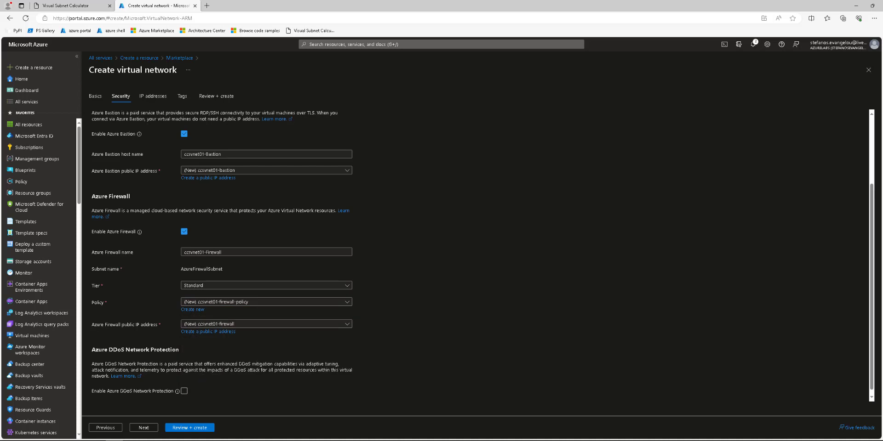
- Check the Azure Firewall's public IP address options and the name of its subnet
{"action": "left_click", "coordinate": [221, 324]}
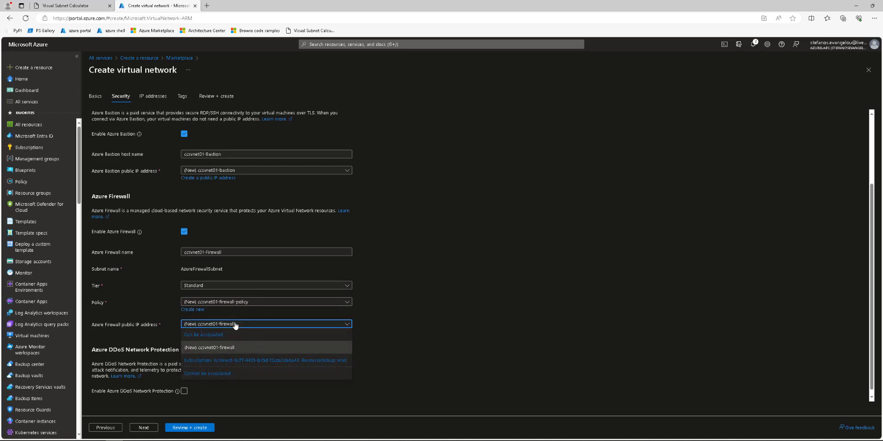
{"action": "left_click", "coordinate": [234, 326]}
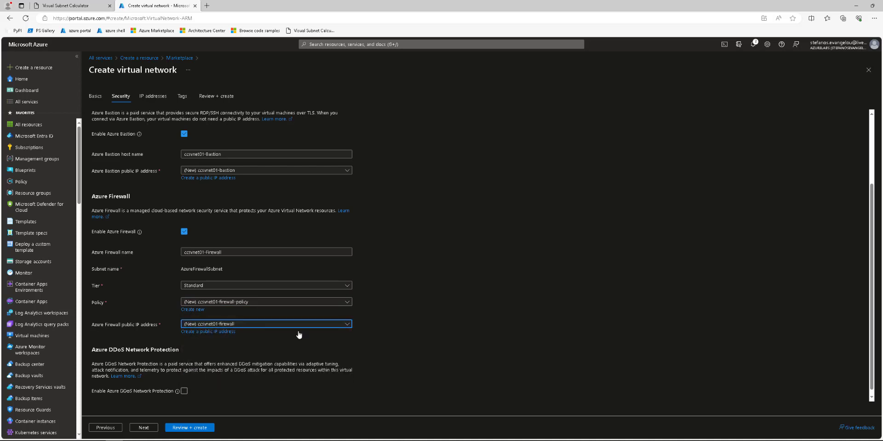
{"action": "double_click", "coordinate": [201, 268]}
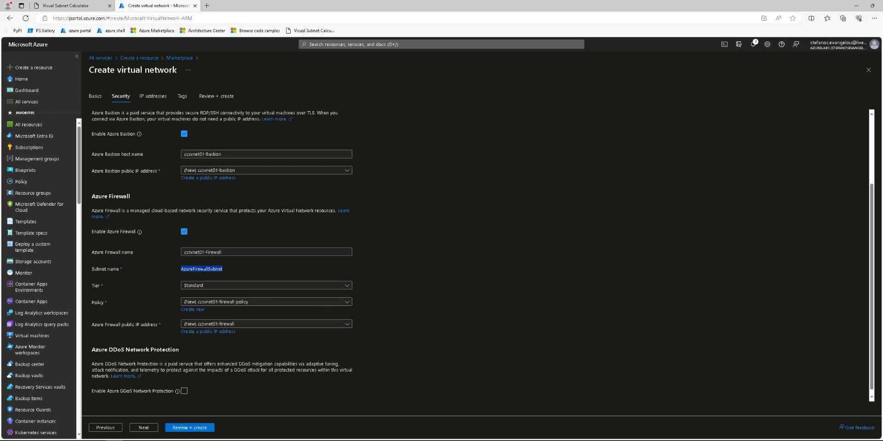
{"action": "left_click", "coordinate": [460, 287]}
{"action": "scroll", "coordinate": [467, 288], "scroll_direction": "down", "scroll_amount": 1}
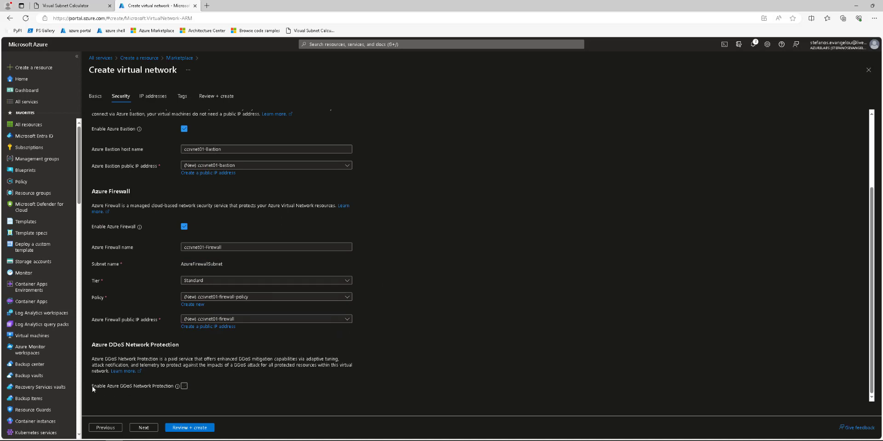
- Enable Azure DDoS Network Protection for the virtual network and check the available protection plans
{"action": "left_click_drag", "start_coordinate": [92, 386], "coordinate": [174, 389]}
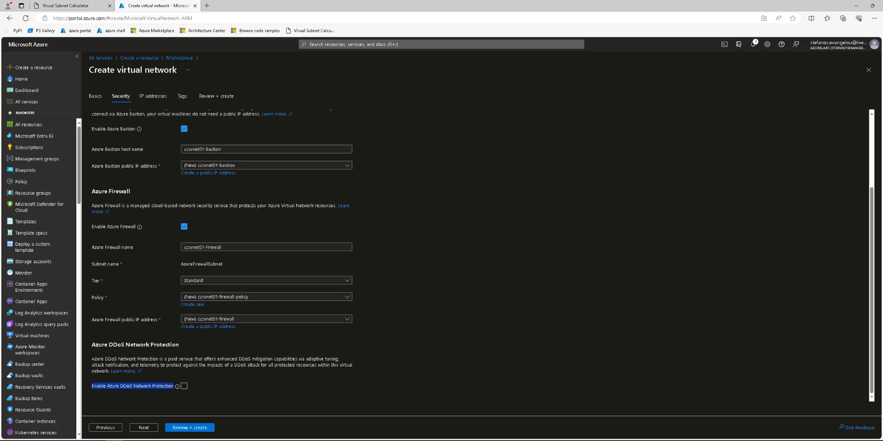
{"action": "left_click", "coordinate": [184, 386]}
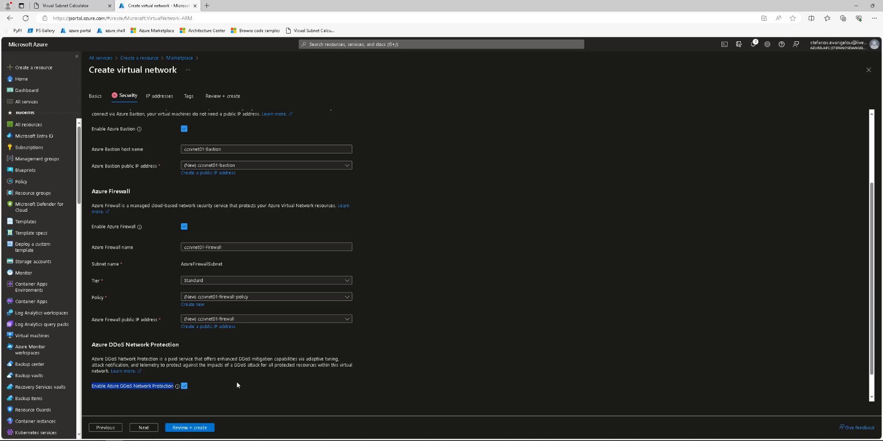
{"action": "scroll", "coordinate": [237, 385], "scroll_direction": "down", "scroll_amount": 1}
{"action": "left_click", "coordinate": [219, 379]}
{"action": "left_click", "coordinate": [218, 379]}
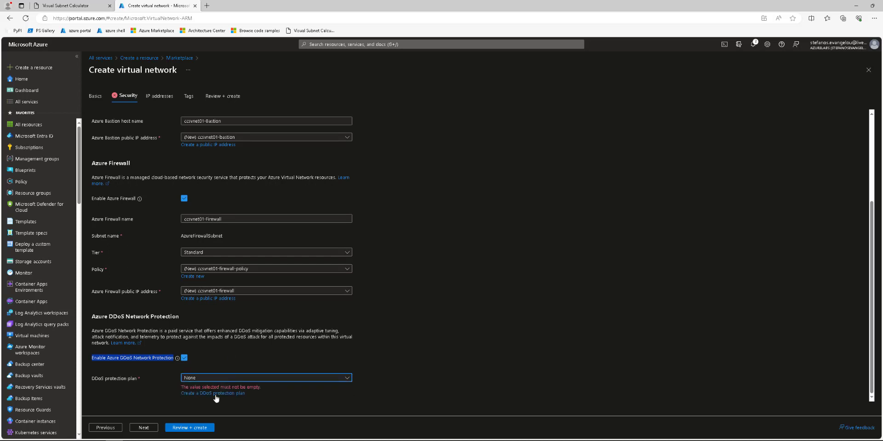
- Create a DDoS protection plan named ccsddos01 and continue to the IP address settings
{"action": "left_click", "coordinate": [211, 395]}
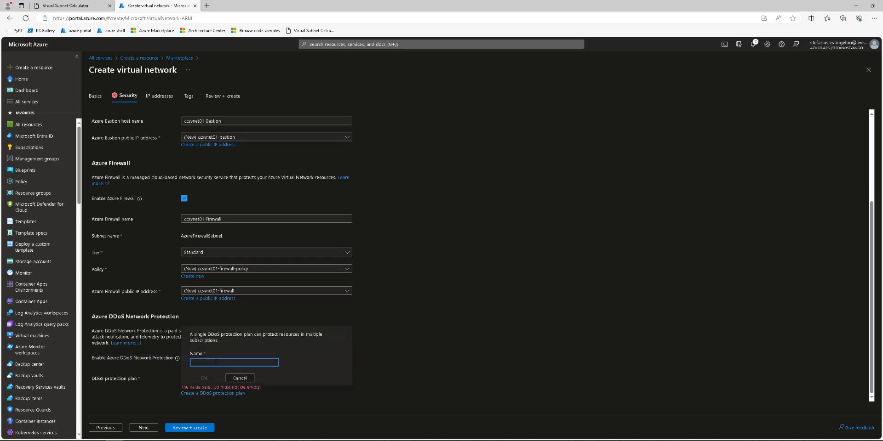
{"action": "type", "text": "ccsddos01"}
{"action": "left_click", "coordinate": [213, 378]}
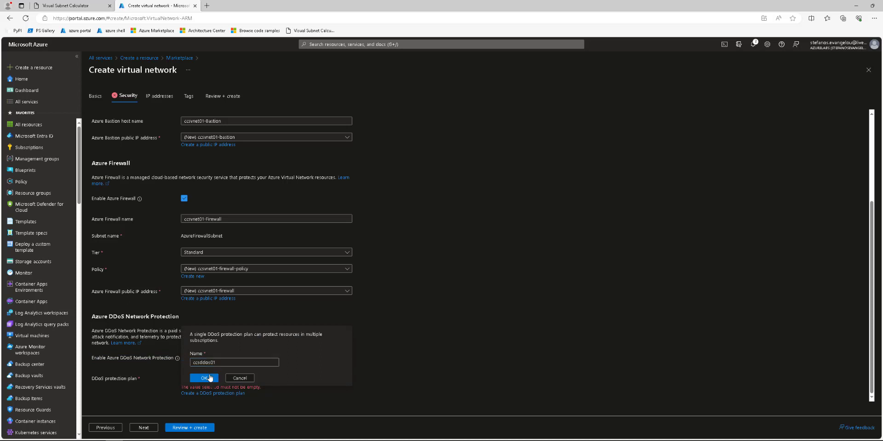
{"action": "left_click", "coordinate": [143, 428]}
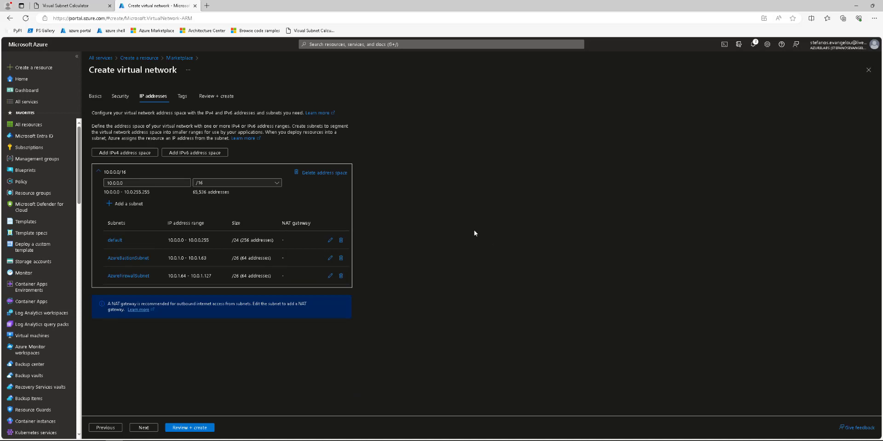
- Review the address space description and the address ranges and sizes of the listed subnets
{"action": "left_click_drag", "start_coordinate": [91, 126], "coordinate": [339, 134]}
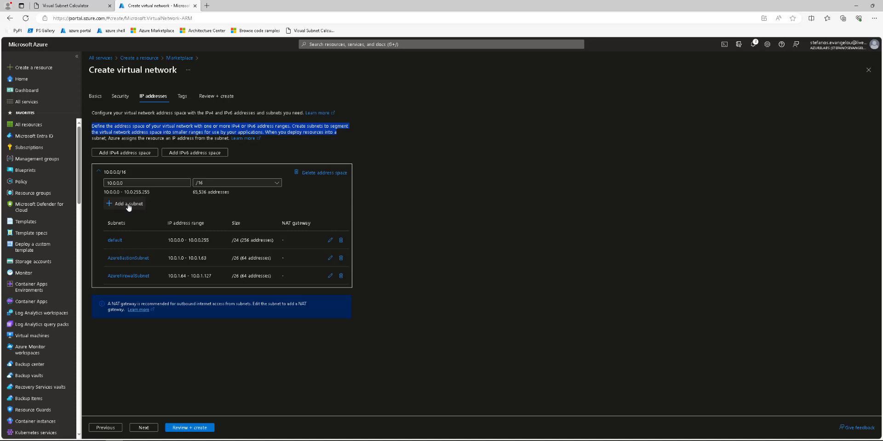
{"action": "left_click", "coordinate": [285, 147]}
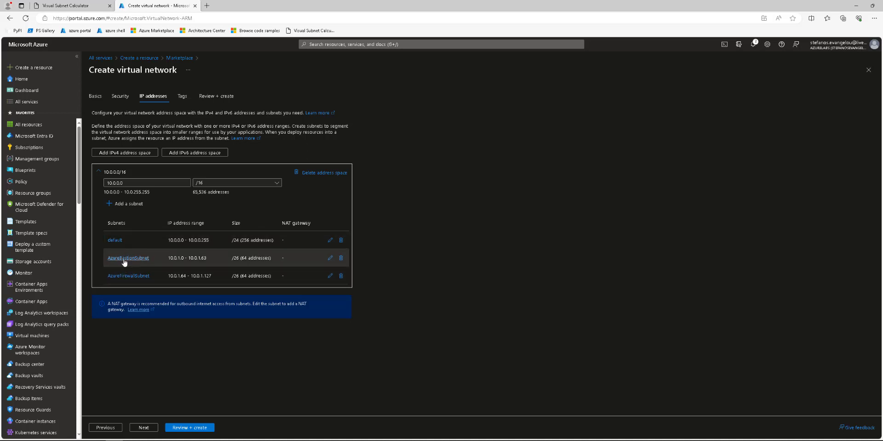
{"action": "left_click_drag", "start_coordinate": [106, 243], "coordinate": [174, 274]}
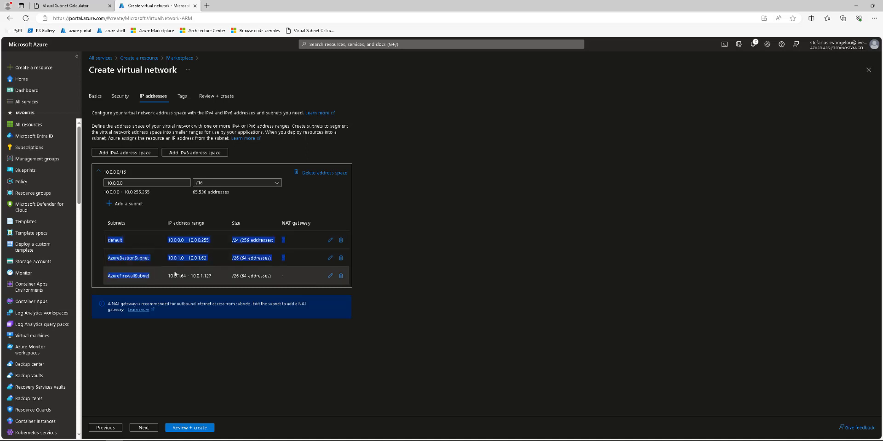
{"action": "left_click_drag", "start_coordinate": [304, 277], "coordinate": [285, 277]}
{"action": "left_click", "coordinate": [403, 234]}
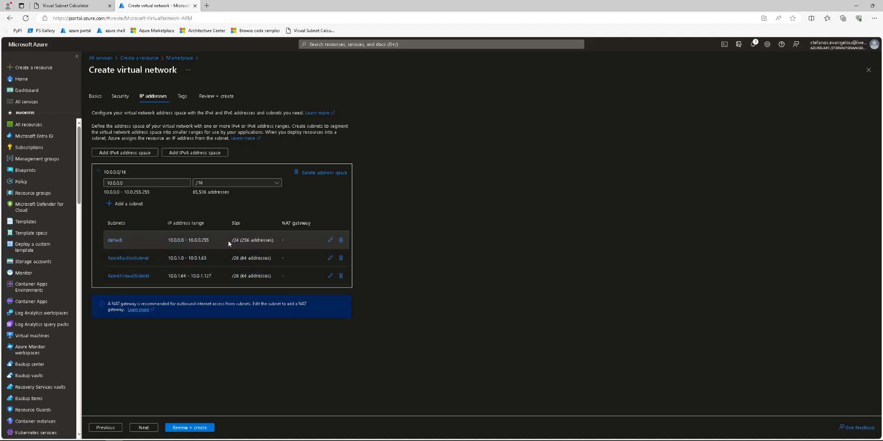
- Start adding a subnet to the address space, then copy the subnet address 10.0.223.0/24 from the Visual Subnet Calculator
{"action": "left_click", "coordinate": [132, 206]}
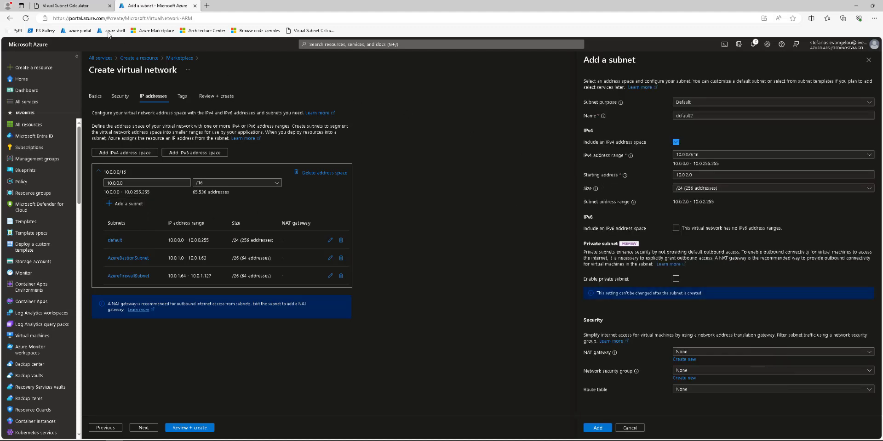
{"action": "left_click", "coordinate": [86, 7]}
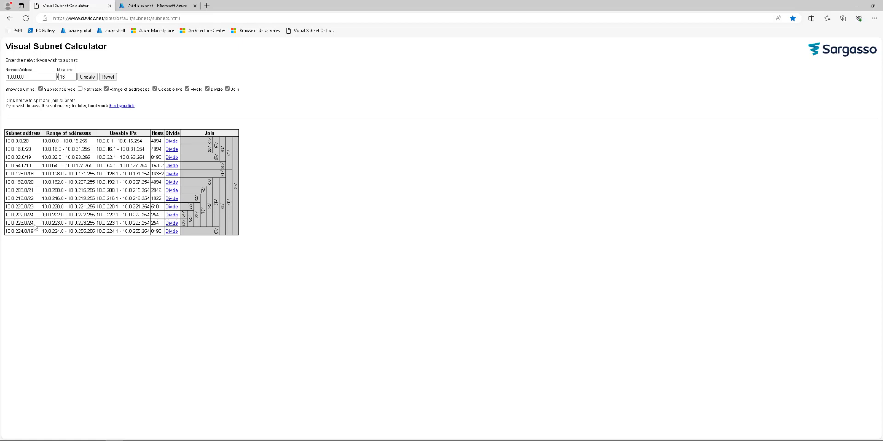
{"action": "left_click_drag", "start_coordinate": [27, 224], "coordinate": [4, 224]}
{"action": "double_click", "coordinate": [15, 225]}
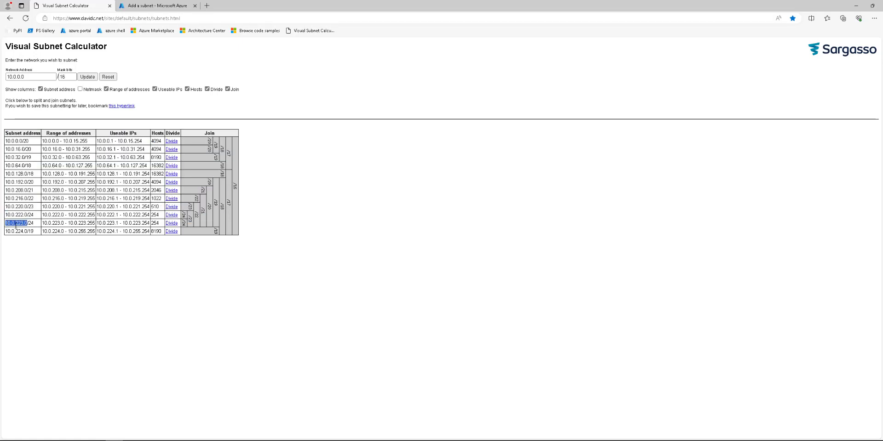
- Back in the Azure portal, name the new subnet mysubnet
{"action": "left_click", "coordinate": [148, 5]}
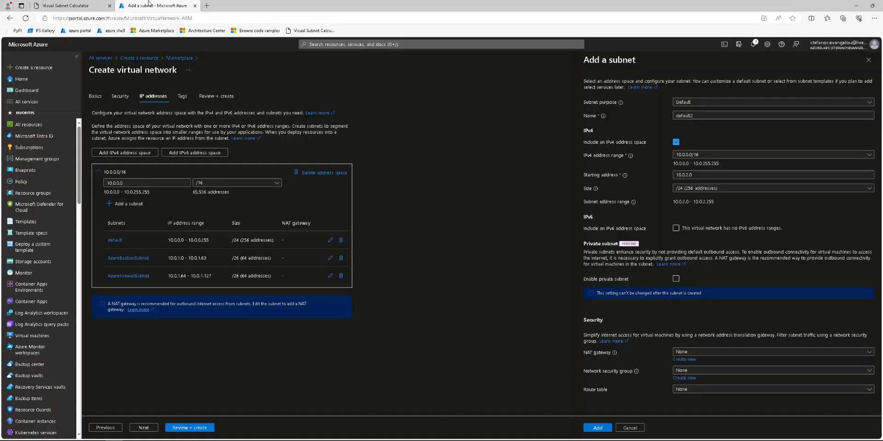
{"action": "left_click_drag", "start_coordinate": [728, 155], "coordinate": [471, 175]}
{"action": "left_click", "coordinate": [692, 115]}
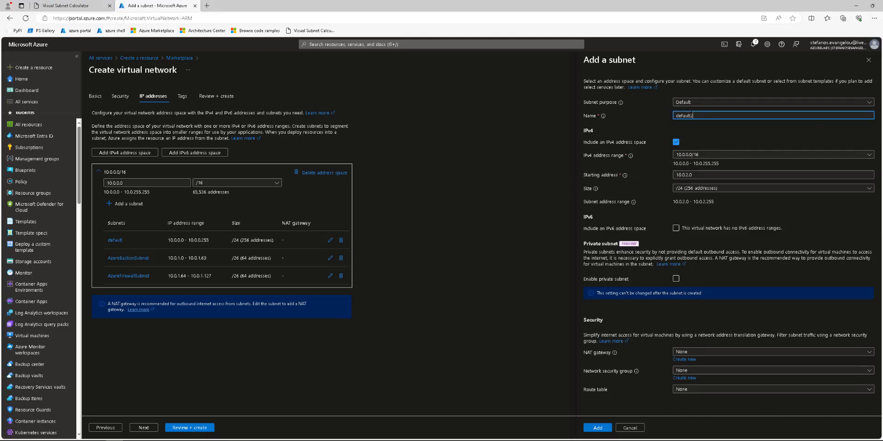
{"action": "key", "text": "ctrl+a"}
{"action": "type", "text": "mysubnet"}
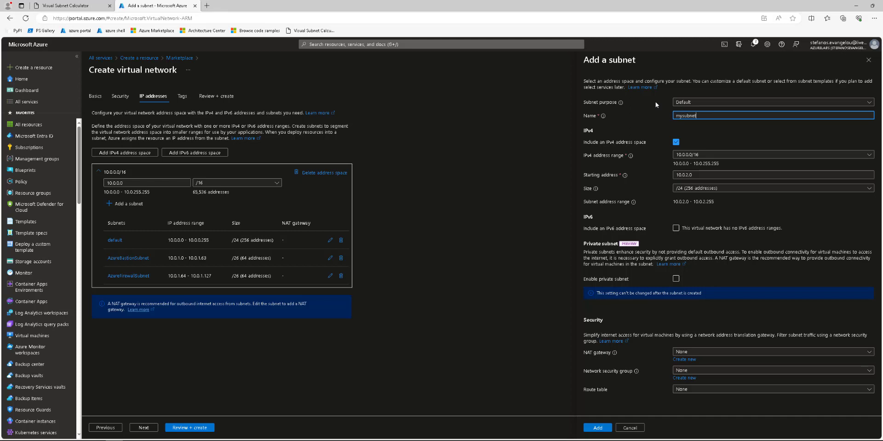
- Keep the 10.0.0.0/16 range for the subnet and set its starting address to 10.0.223.0 with size /24 (256 addresses)
{"action": "left_click", "coordinate": [707, 156]}
{"action": "left_click", "coordinate": [700, 164]}
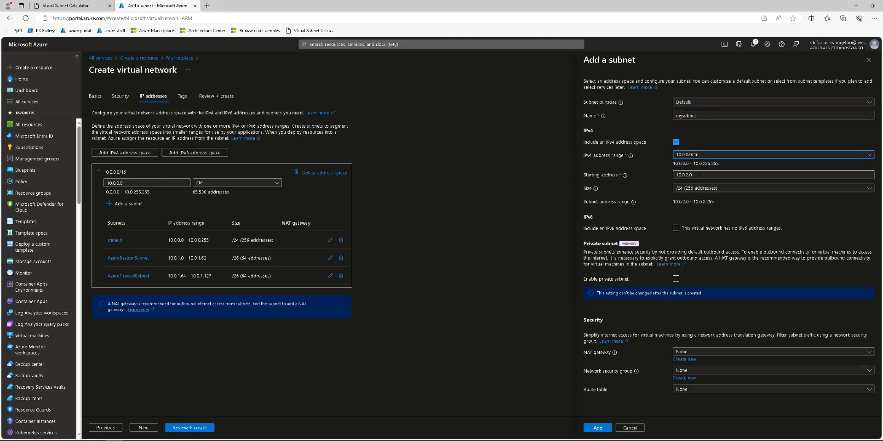
{"action": "left_click_drag", "start_coordinate": [699, 175], "coordinate": [654, 177]}
{"action": "type", "text": "10.0.223.0/24"}
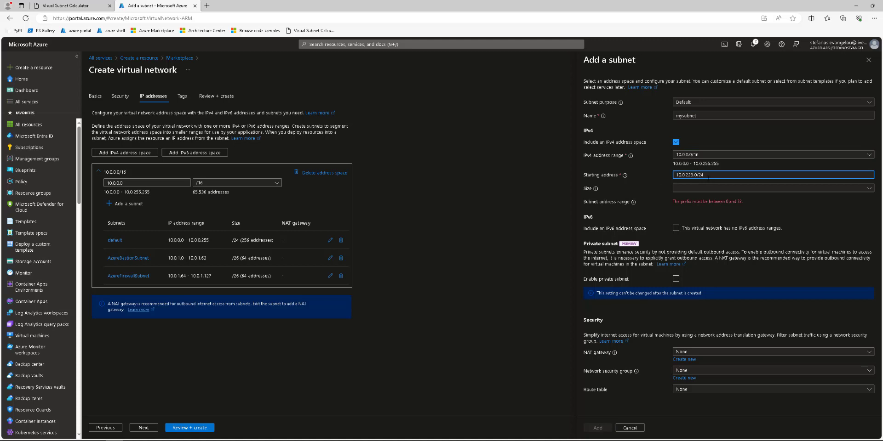
{"action": "key", "text": "BackSpace"}
{"action": "key", "text": "BackSpace"}
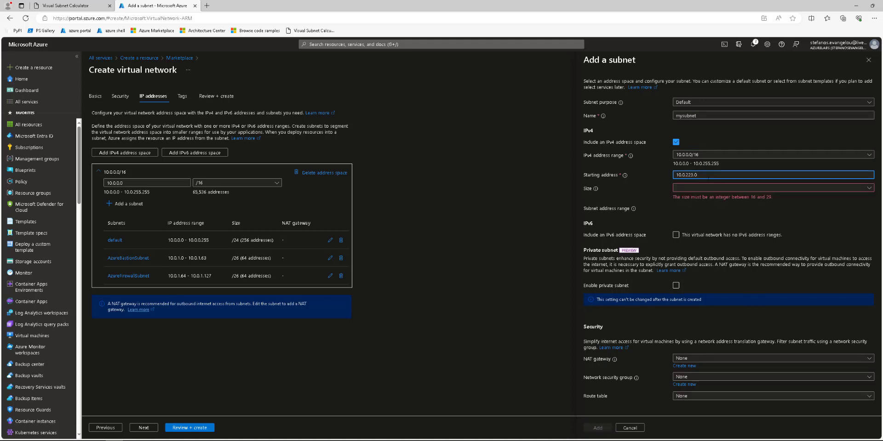
{"action": "left_click", "coordinate": [699, 189]}
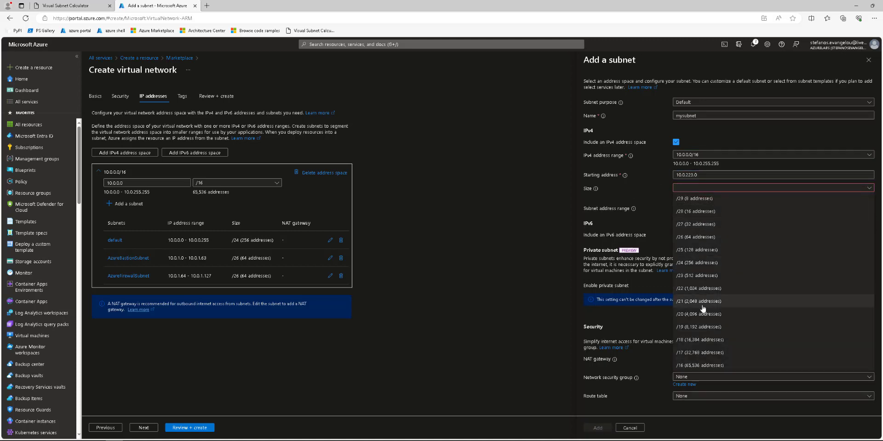
{"action": "left_click", "coordinate": [696, 263]}
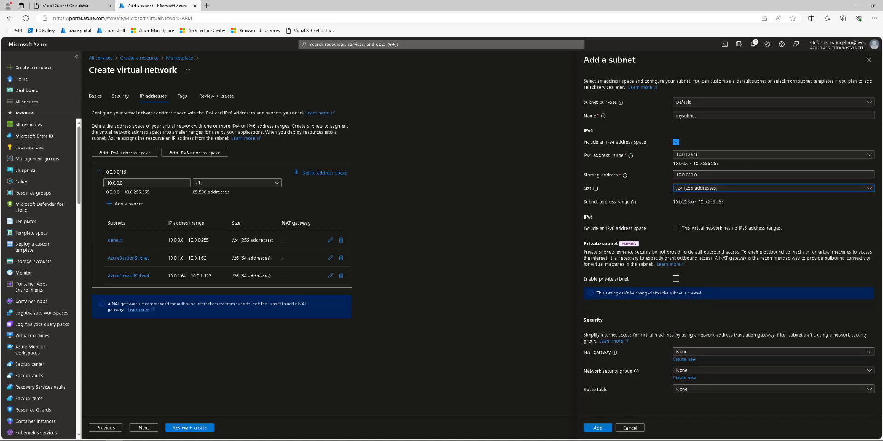
- Enable private subnet and create the NAT gateway ccsnat01 for it with the new public IP address mysubnet
{"action": "left_click", "coordinate": [675, 279]}
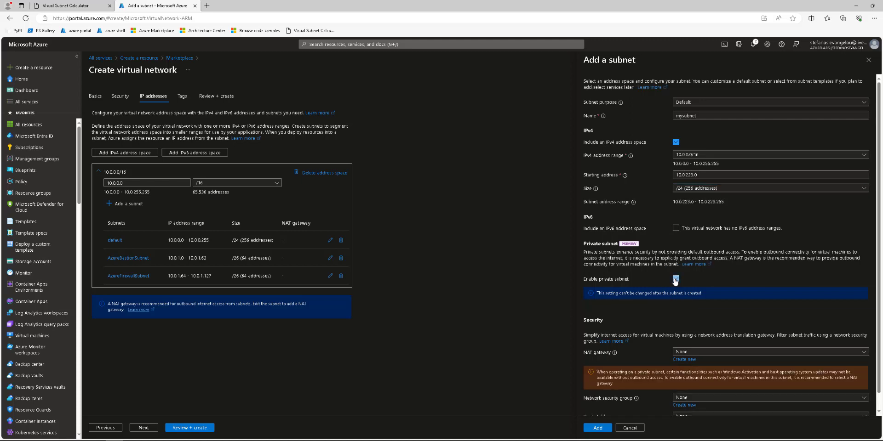
{"action": "scroll", "coordinate": [731, 323], "scroll_direction": "down", "scroll_amount": 1}
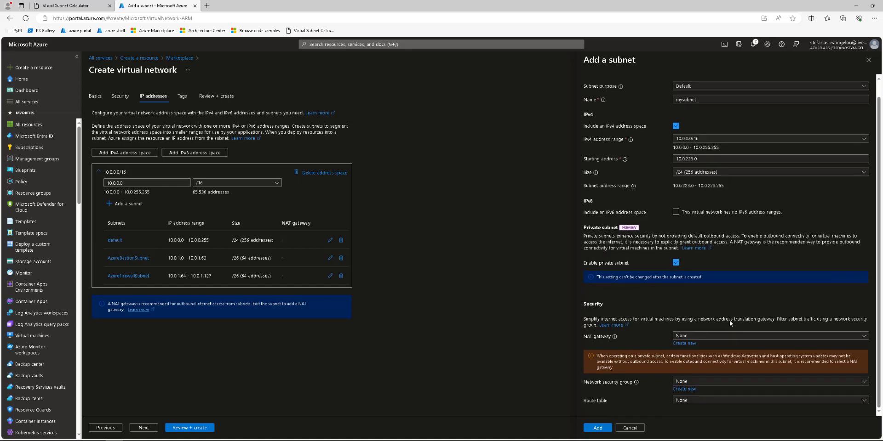
{"action": "left_click", "coordinate": [686, 344]}
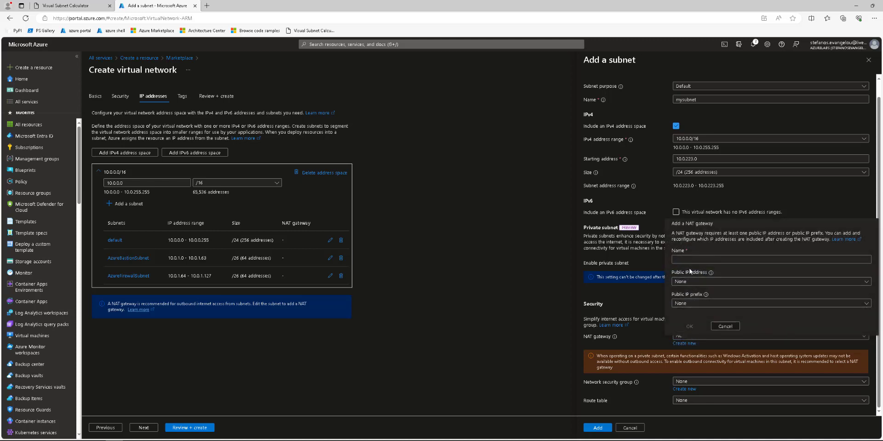
{"action": "left_click", "coordinate": [689, 259]}
{"action": "type", "text": "ccs"}
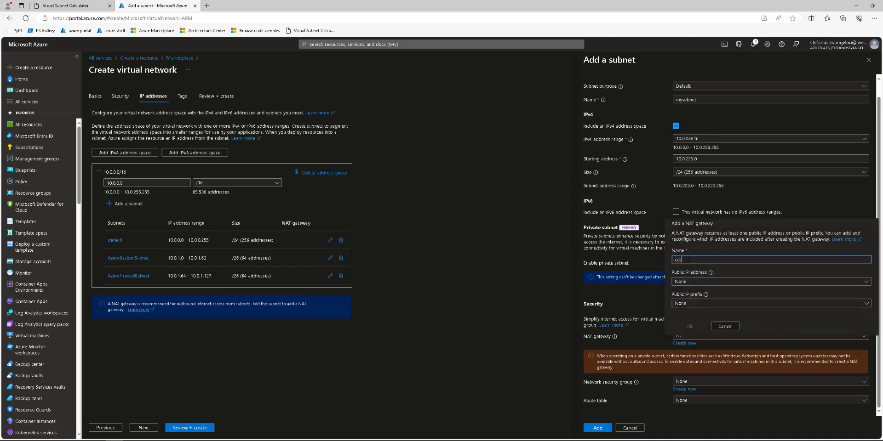
{"action": "type", "text": "nat01"}
{"action": "left_click", "coordinate": [694, 280]}
{"action": "left_click", "coordinate": [679, 306]}
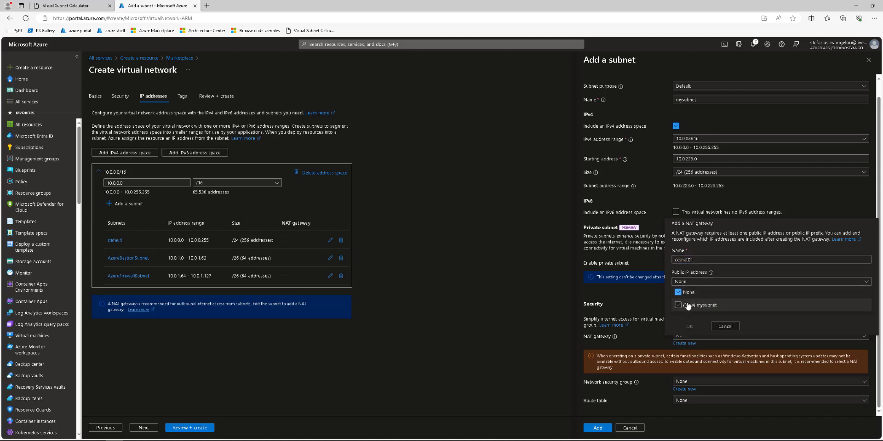
{"action": "left_click", "coordinate": [690, 326]}
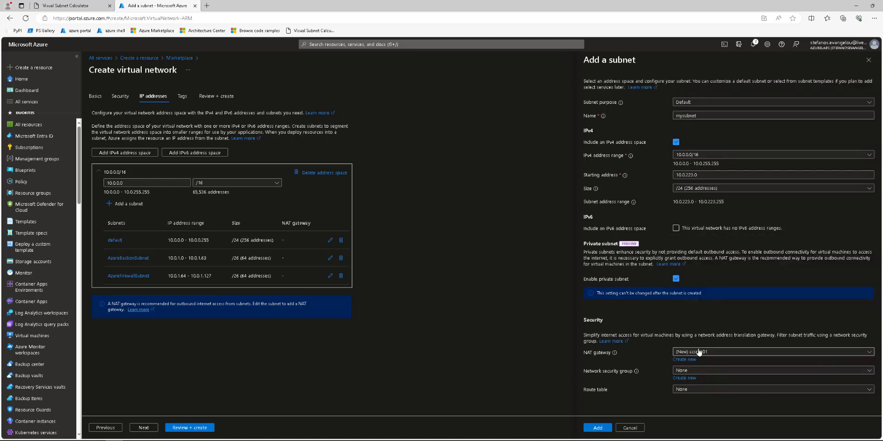
{"action": "triple_click", "coordinate": [597, 352]}
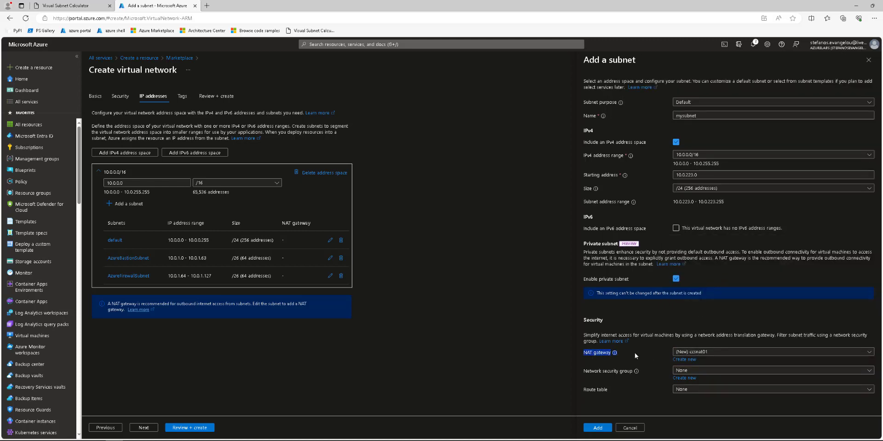
- Create the network security group ccsnsg01 for the subnet and add the subnet to the virtual network
{"action": "left_click", "coordinate": [689, 378]}
{"action": "type", "text": "cc"}
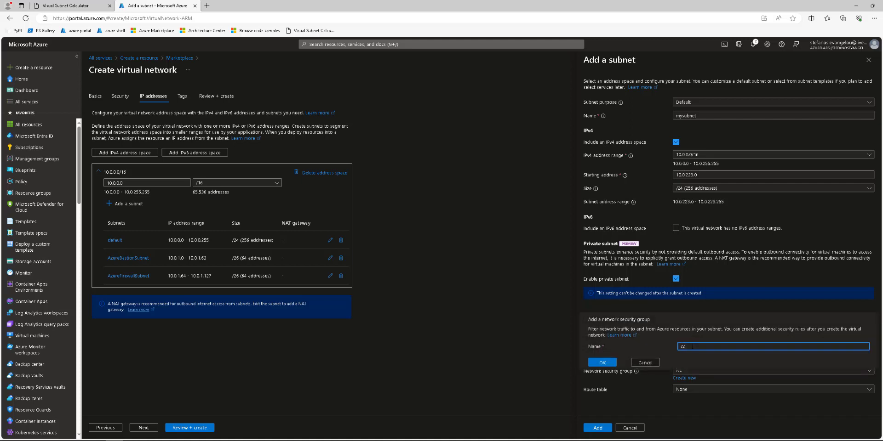
{"action": "type", "text": "snsg01"}
{"action": "key", "text": "Return"}
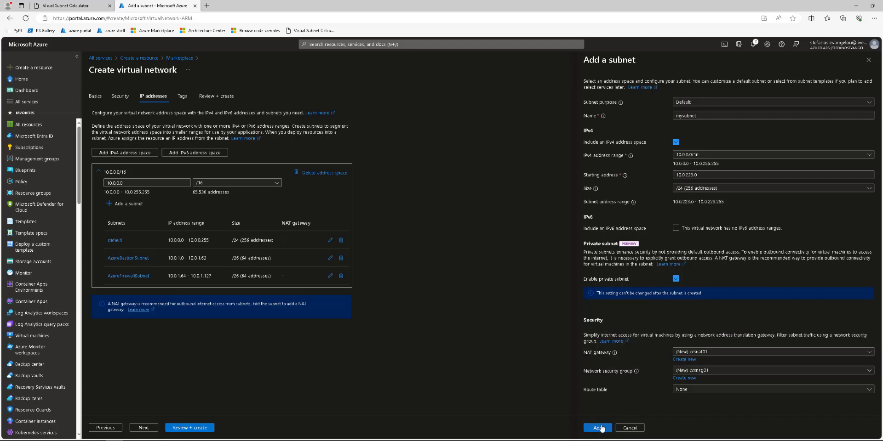
{"action": "left_click", "coordinate": [599, 428]}
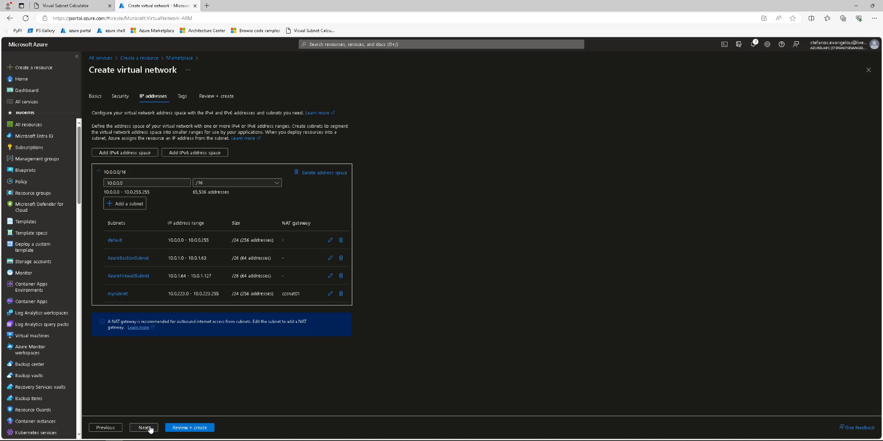
- Continue to the tag settings and add the tag envtype with the value dev for all resources
{"action": "left_click_drag", "start_coordinate": [225, 294], "coordinate": [212, 294]}
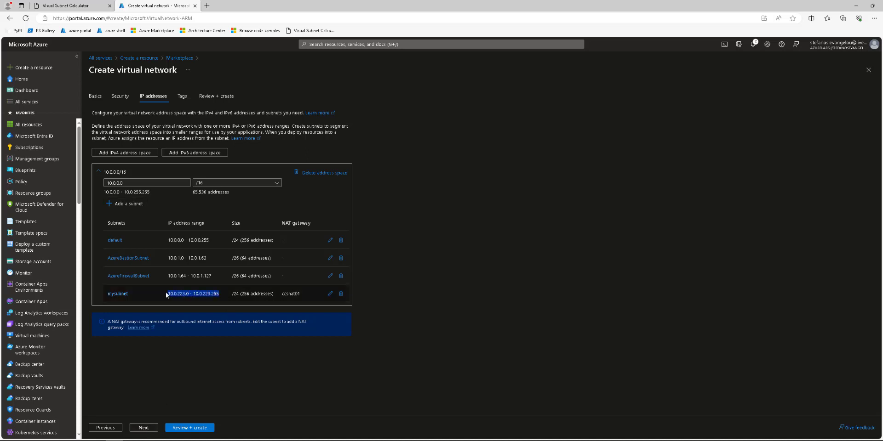
{"action": "left_click", "coordinate": [153, 427]}
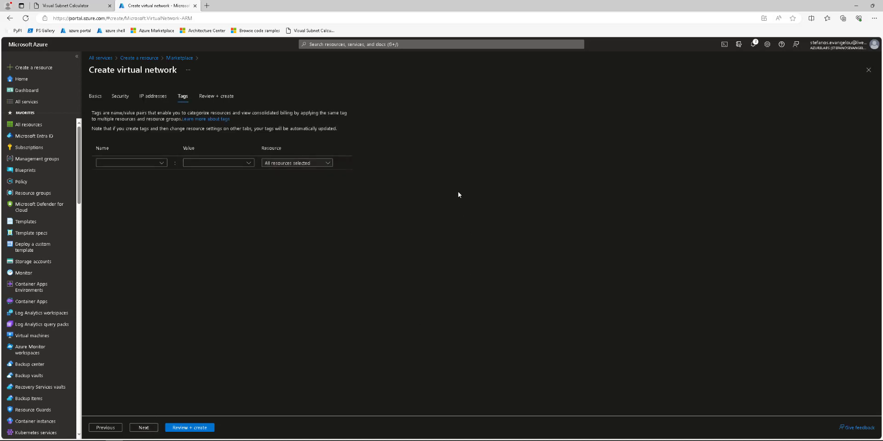
{"action": "left_click_drag", "start_coordinate": [456, 180], "coordinate": [703, 111]}
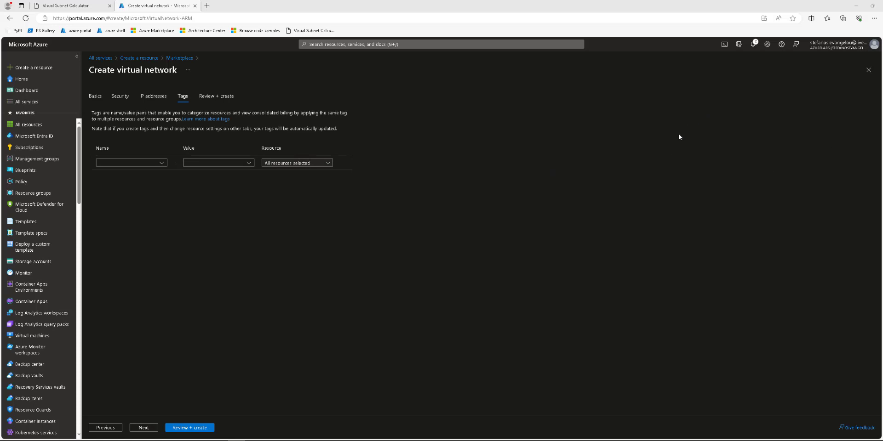
{"action": "left_click", "coordinate": [149, 164]}
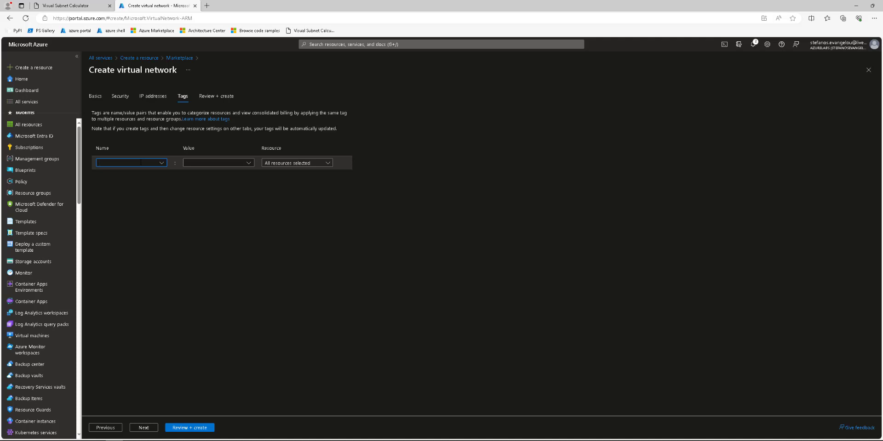
{"action": "type", "text": "envtype"}
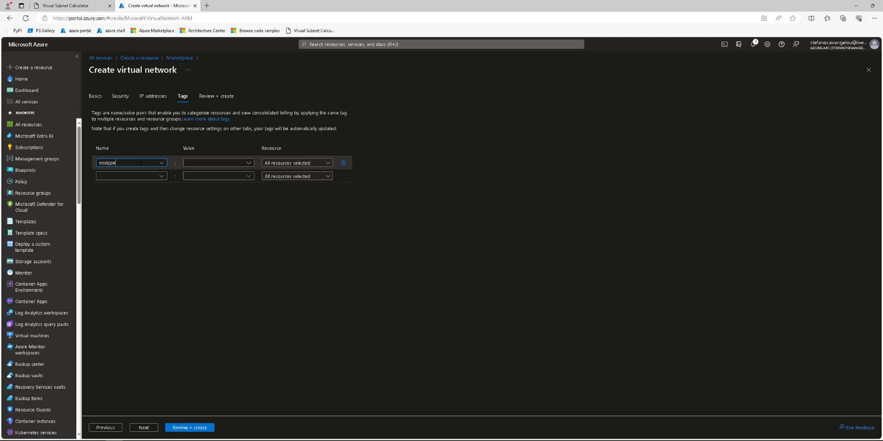
{"action": "key", "text": "Tab"}
{"action": "key", "text": "Tab"}
{"action": "left_click", "coordinate": [199, 164]}
{"action": "type", "text": "dev"}
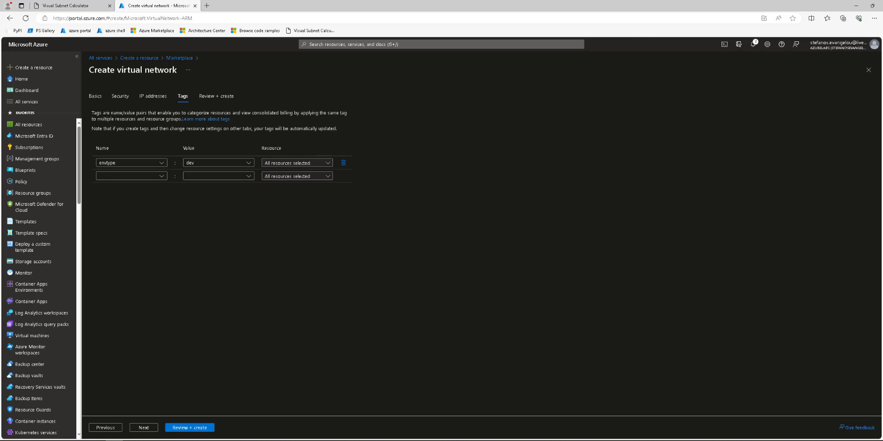
- Continue to the configuration review and start creating the virtual network
{"action": "left_click", "coordinate": [145, 428]}
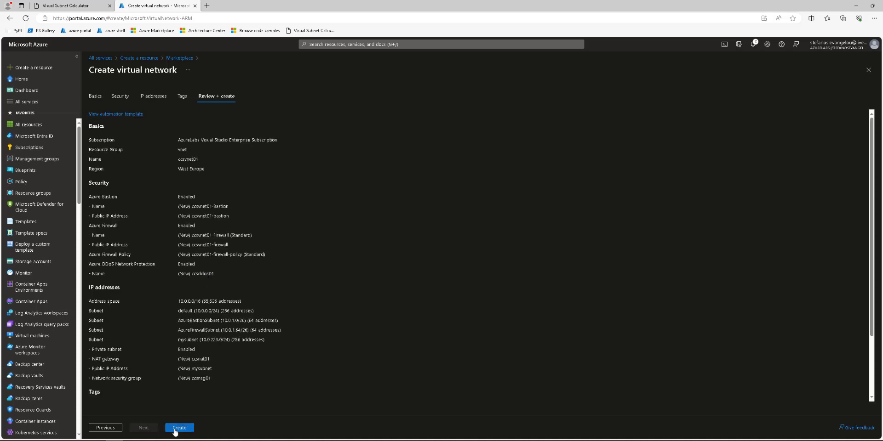
{"action": "left_click", "coordinate": [174, 429]}
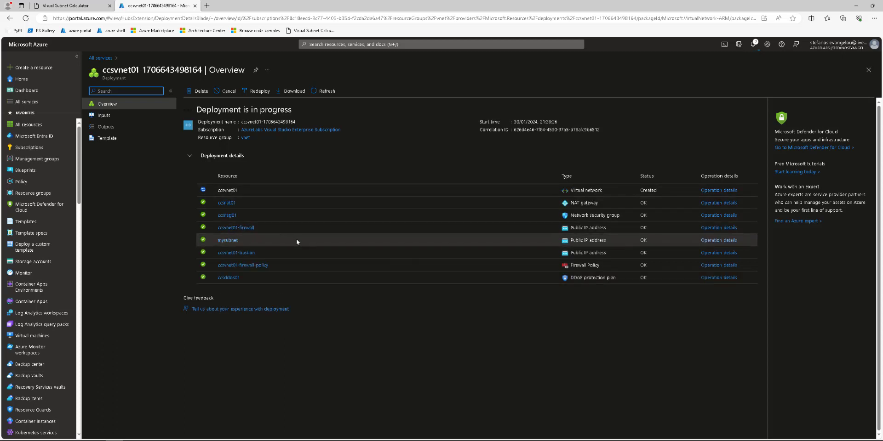
- Open the deployed virtual network ccsvnet01 and review its address space and subnets, finishing on its overview
{"action": "mouse_move", "coordinate": [227, 245]}
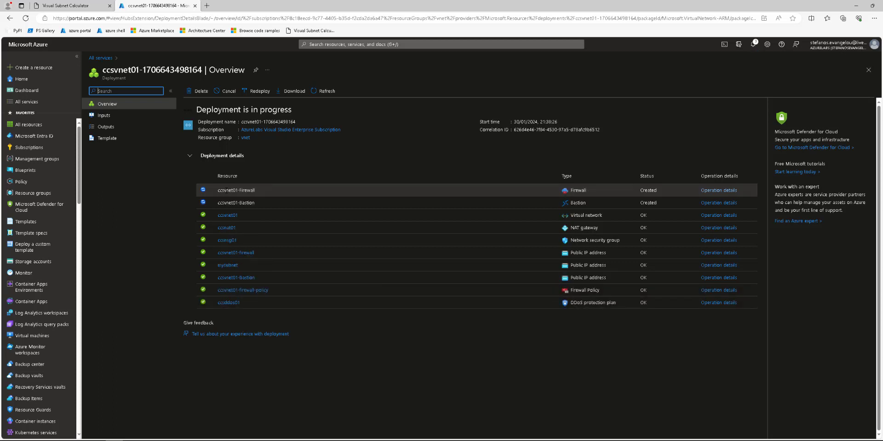
{"action": "left_click", "coordinate": [227, 215]}
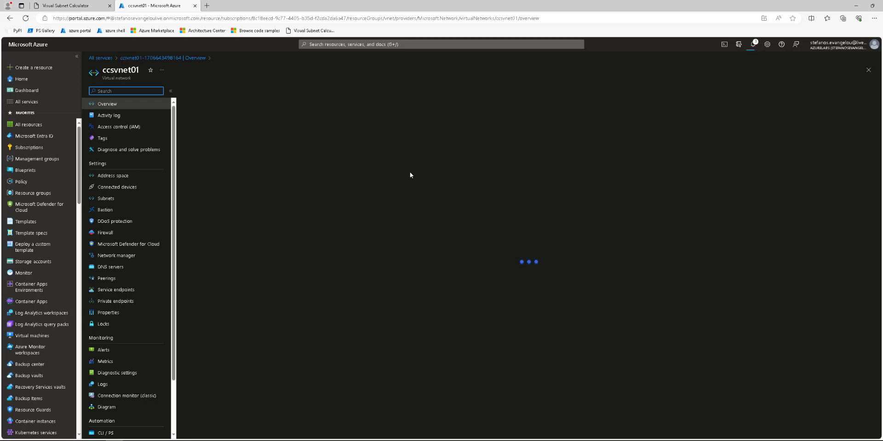
{"action": "left_click", "coordinate": [121, 176]}
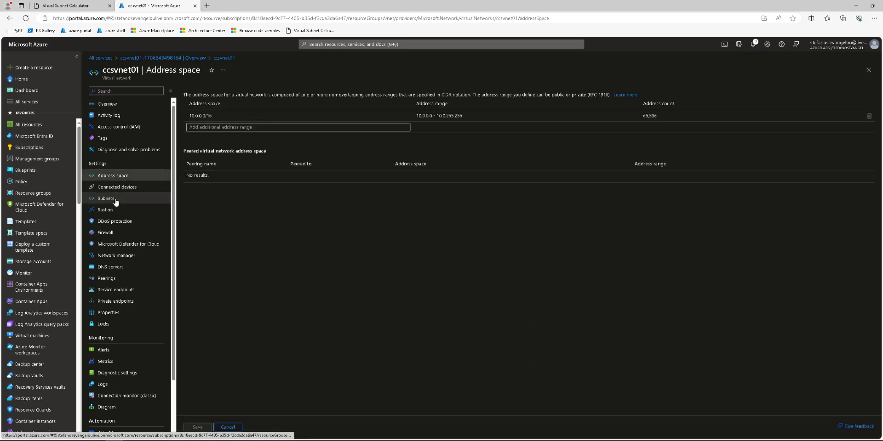
{"action": "left_click", "coordinate": [115, 202]}
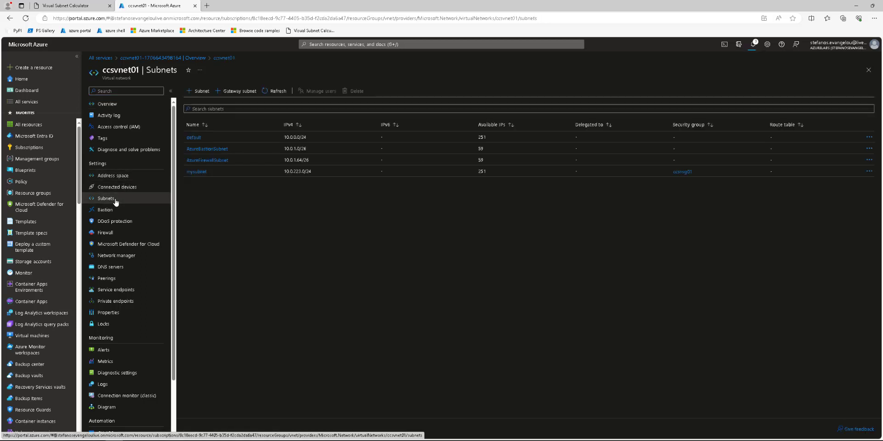
{"action": "left_click", "coordinate": [111, 104]}
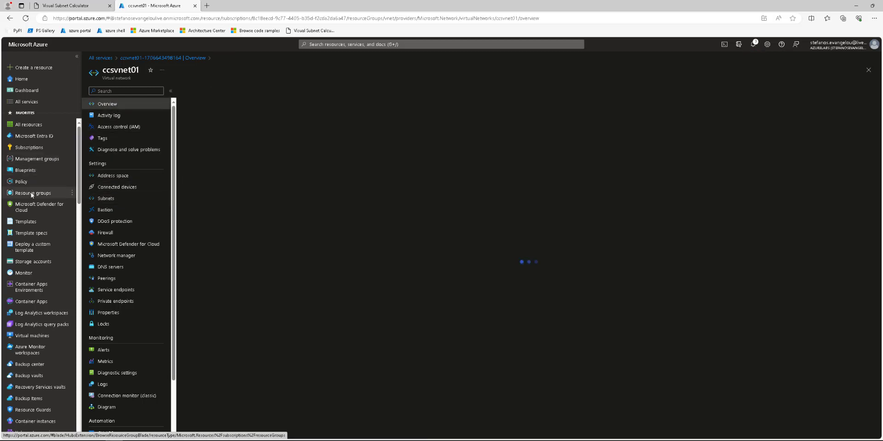
- Inspect the NetworkWatcherRG resource group and its NetworkWatcher_westeurope resource, and return to the list of resource groups
{"action": "mouse_move", "coordinate": [32, 195]}
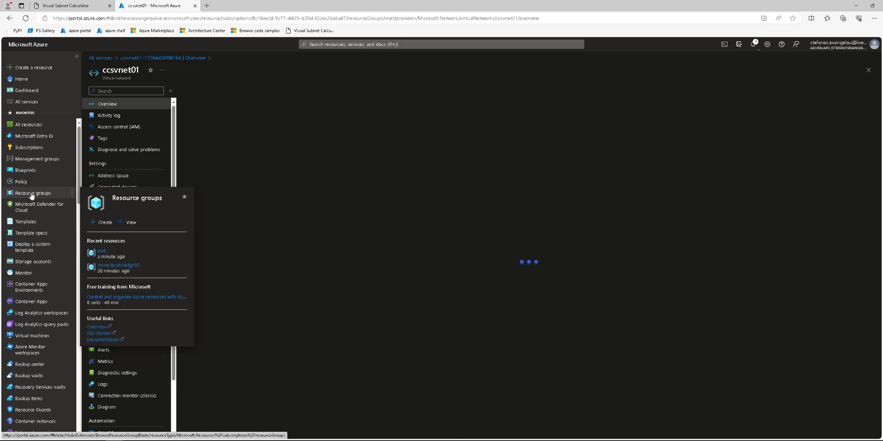
{"action": "left_click", "coordinate": [32, 194]}
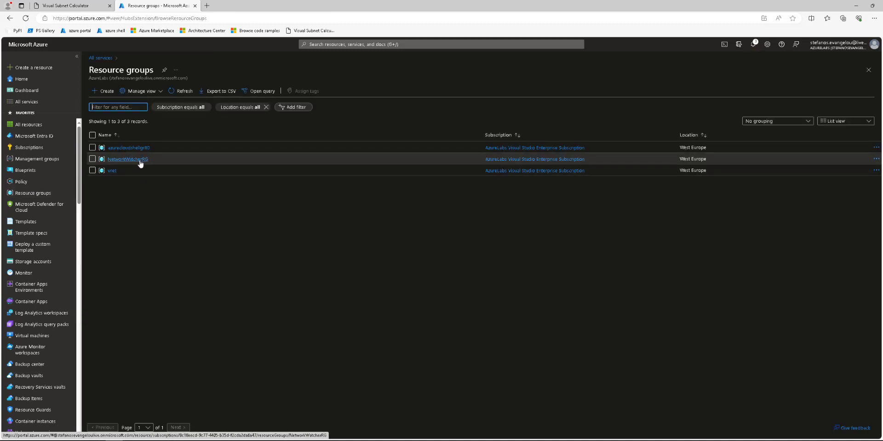
{"action": "left_click", "coordinate": [137, 160]}
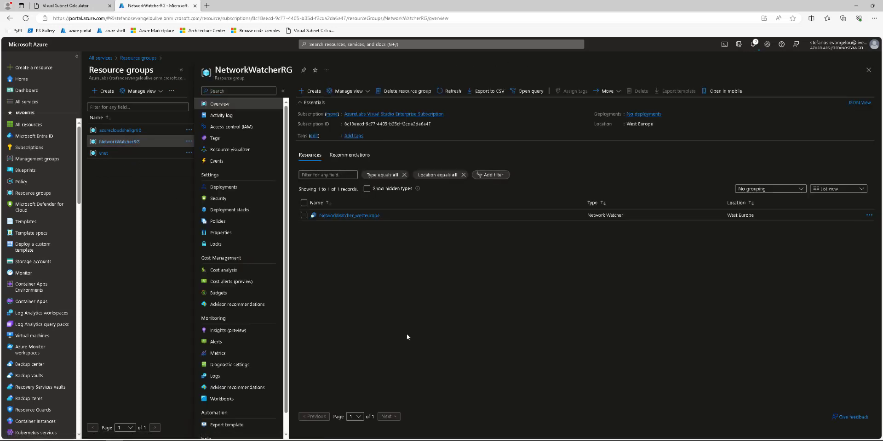
{"action": "left_click", "coordinate": [354, 216]}
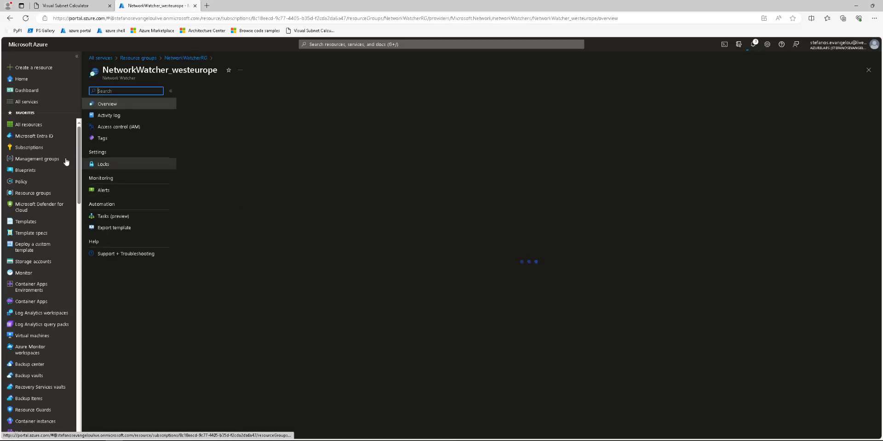
{"action": "mouse_move", "coordinate": [67, 161]}
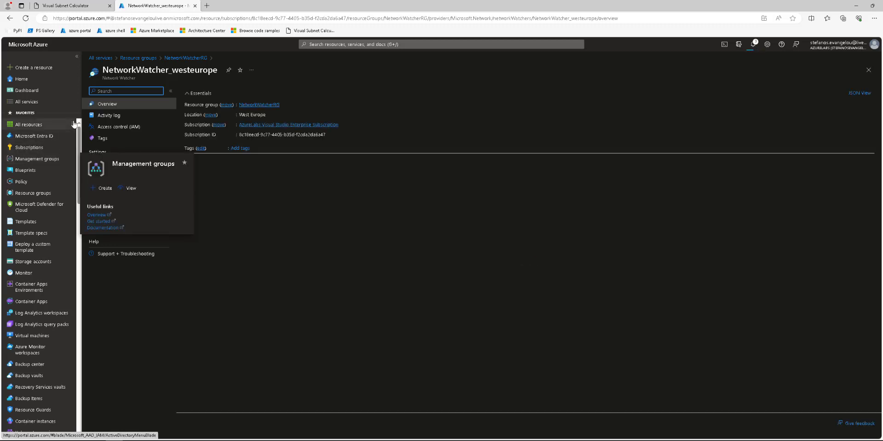
{"action": "left_click", "coordinate": [135, 59]}
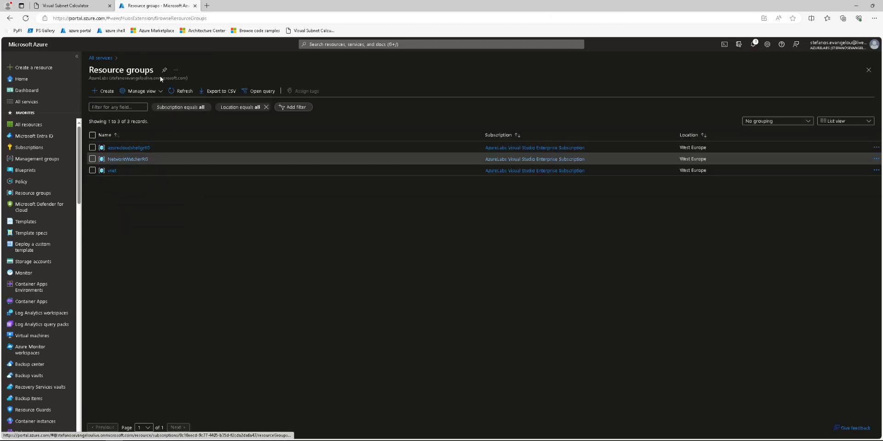